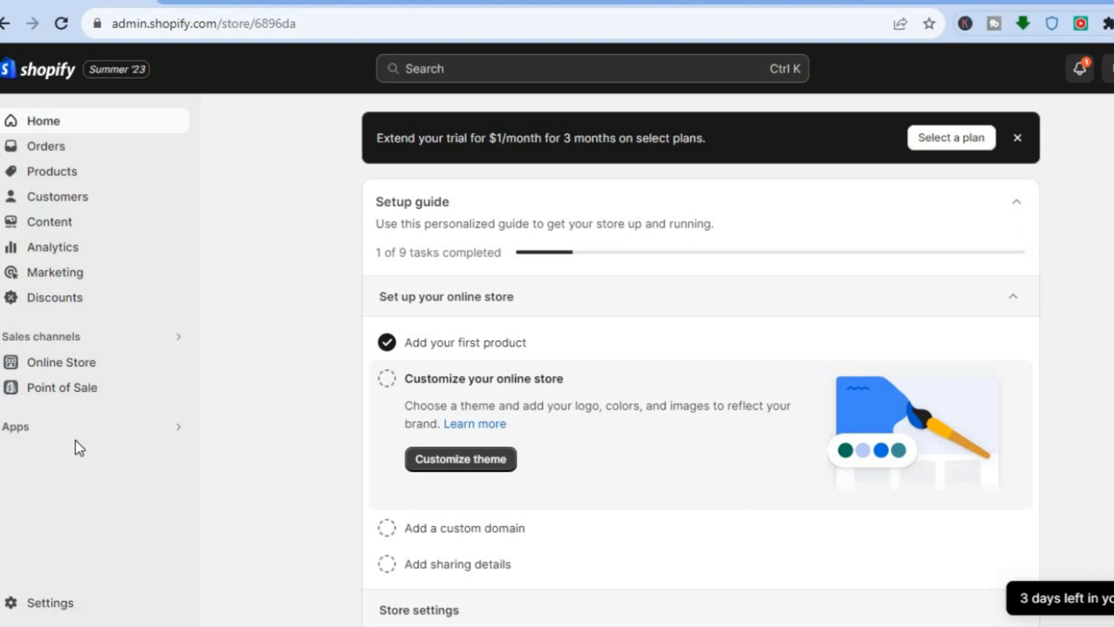
# Step: Open the Shopify App Store from the store's list of recommended apps
pyautogui.click(43, 434)
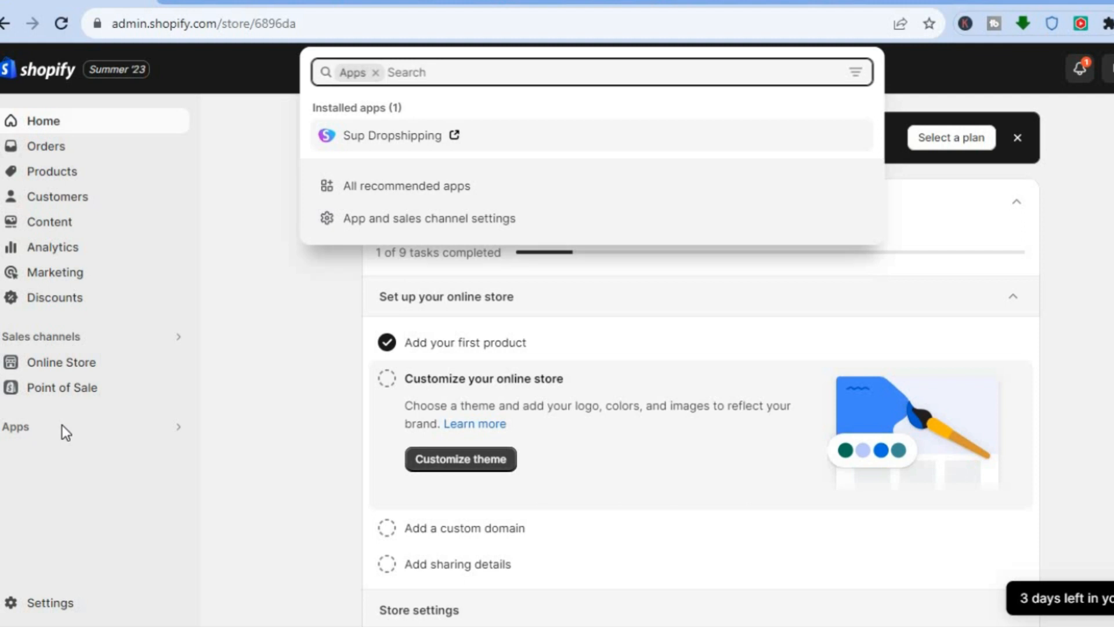
pyautogui.click(408, 187)
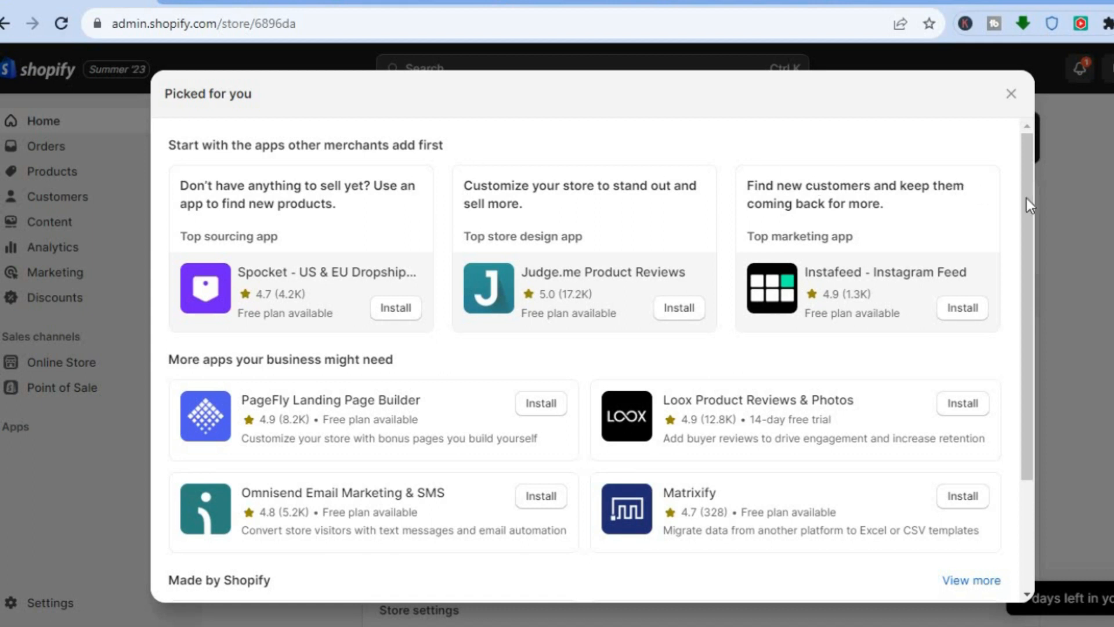
pyautogui.scroll(-3, 1028, 200)
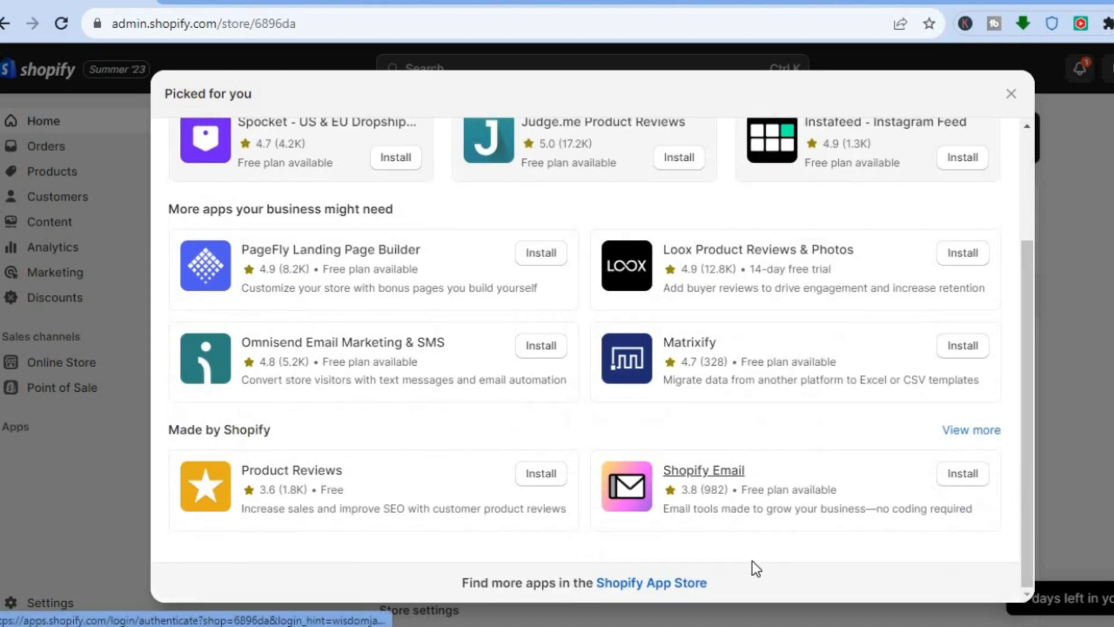
pyautogui.click(680, 583)
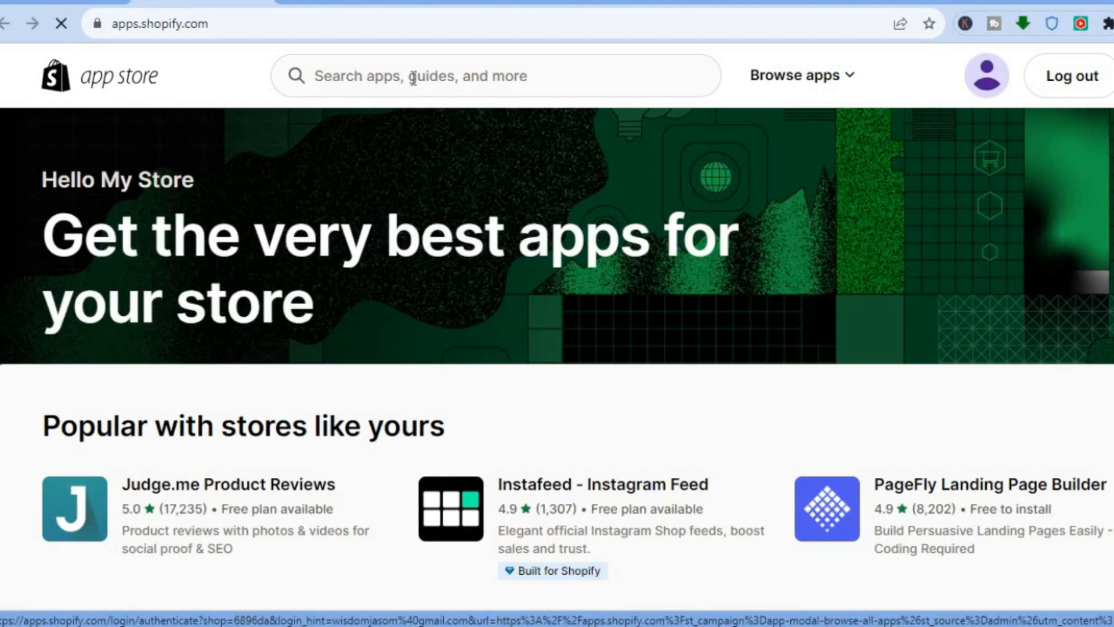
# Step: Search the app store for "sup dropshipping" and open the Sup Dropshipping app page
pyautogui.click(413, 78)
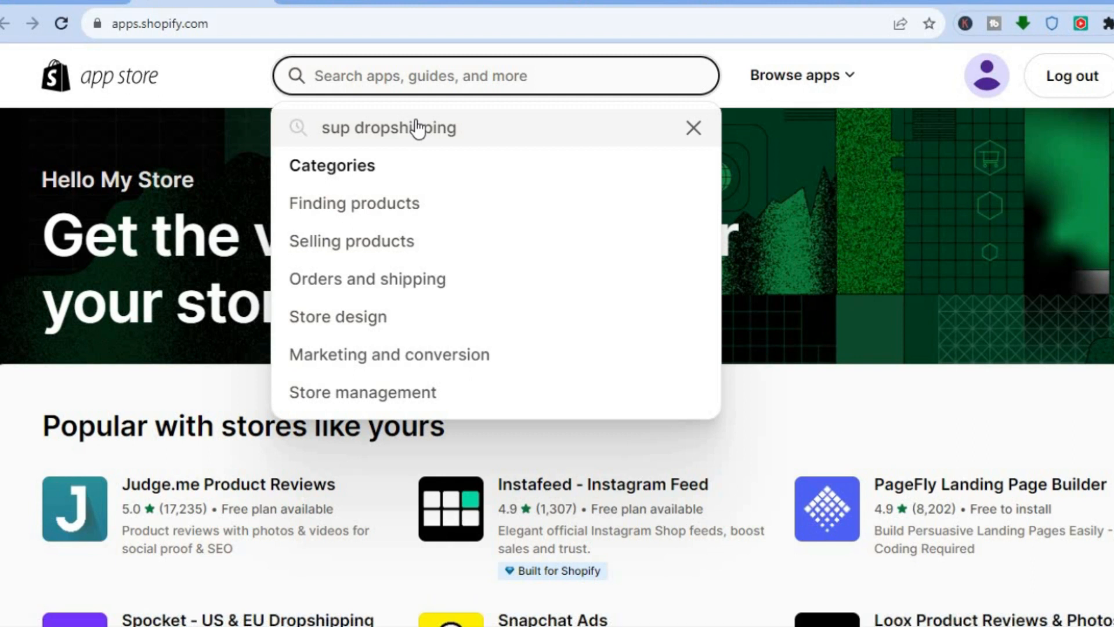
pyautogui.click(417, 127)
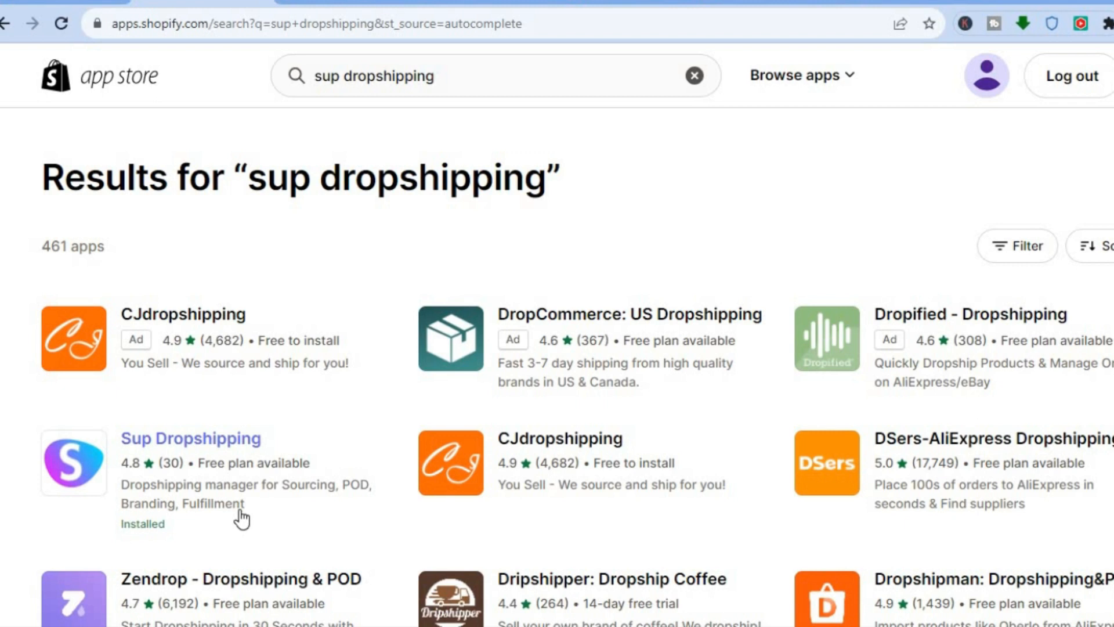
pyautogui.click(214, 438)
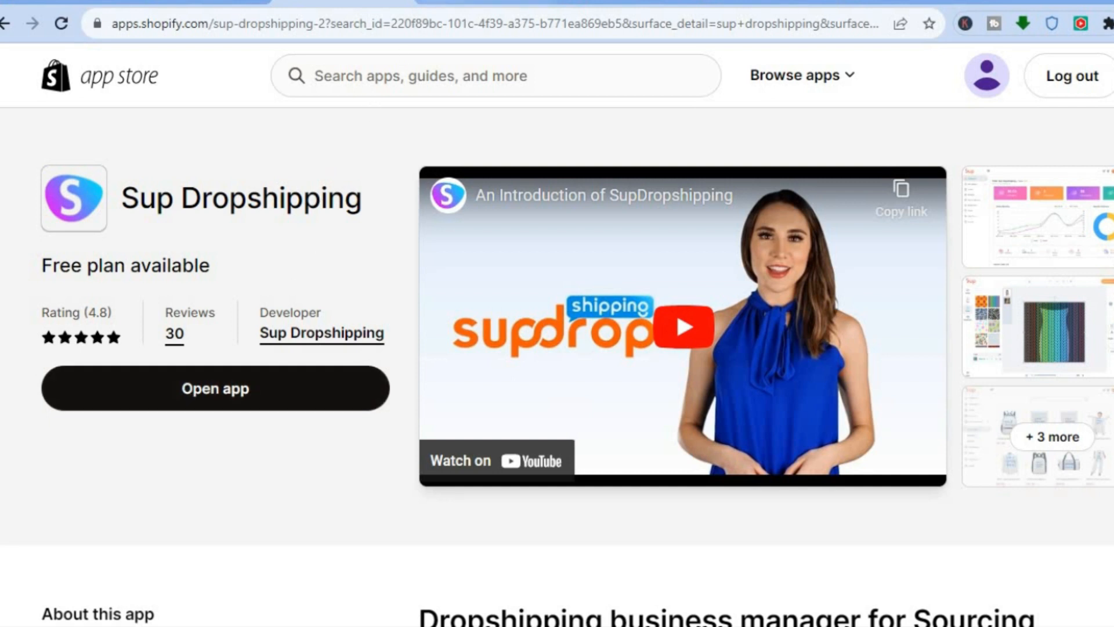
# Step: Switch to the Sup Dropshipping member center, view its product mall, and return to the dashboard
pyautogui.click(458, 1)
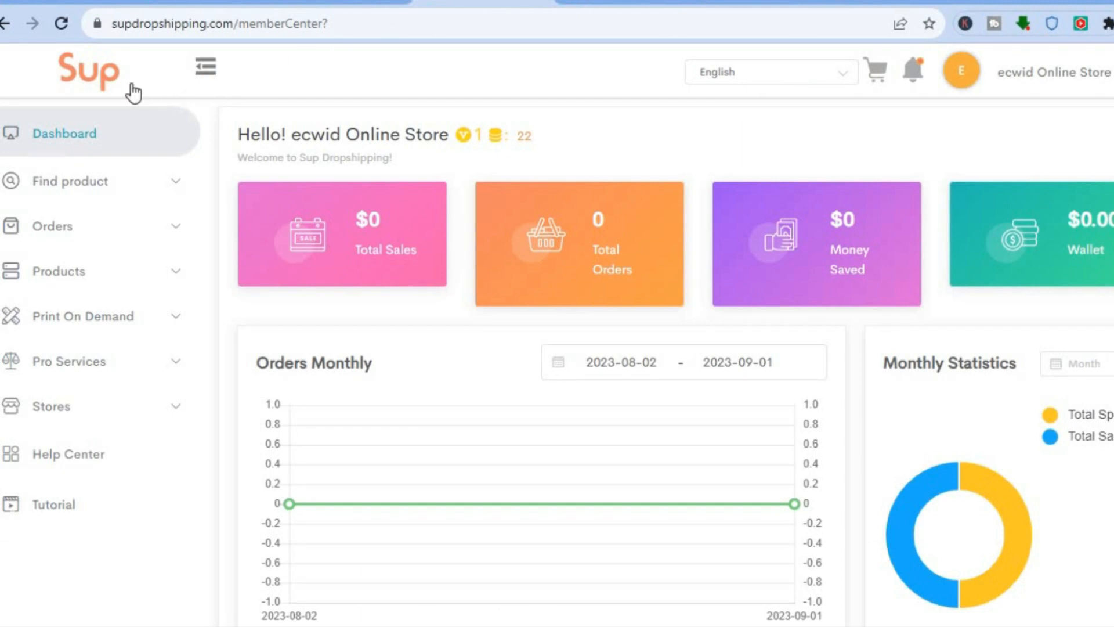
pyautogui.click(93, 80)
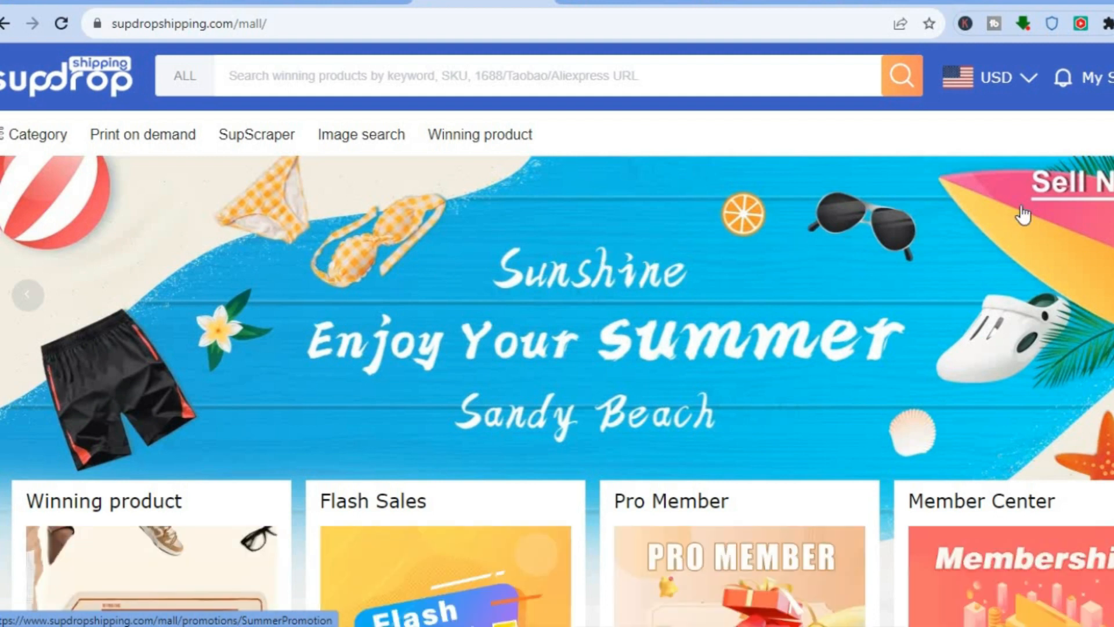
pyautogui.moveTo(1099, 81)
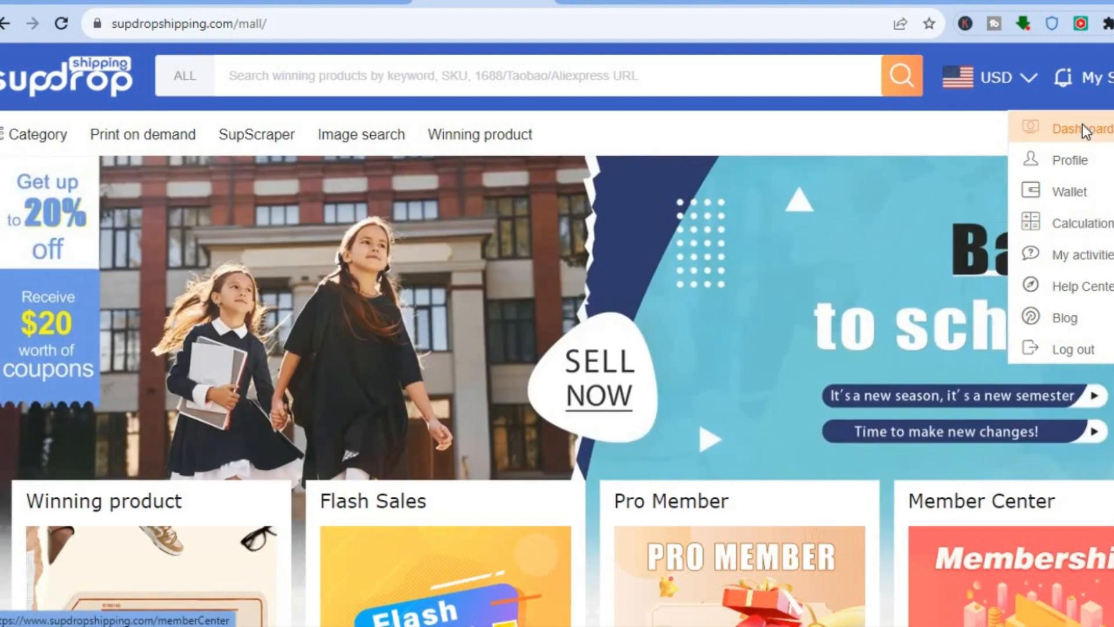
pyautogui.click(1083, 130)
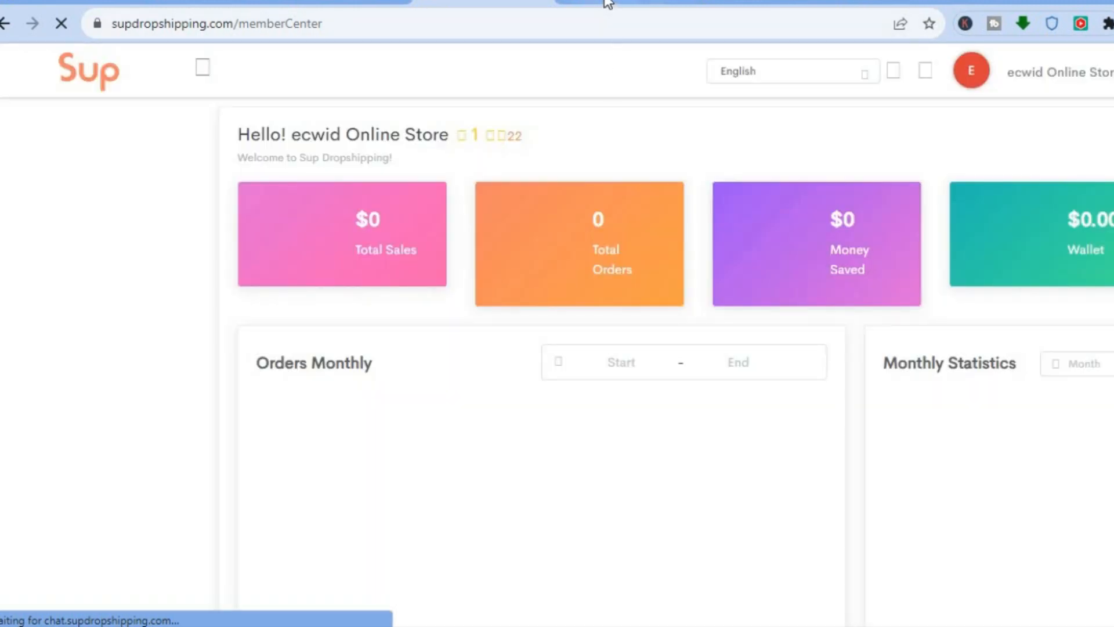
# Step: Switch to AliExpress and copy the page URL of the Outdoor Girl Cosmetic Bag product
pyautogui.click(606, 2)
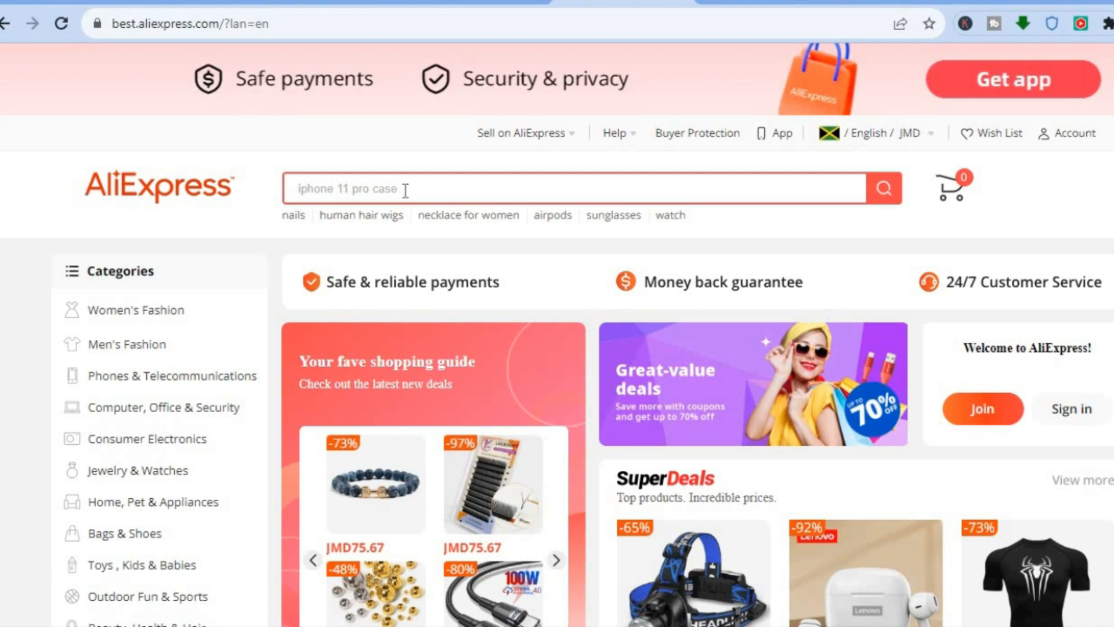
pyautogui.click(723, 3)
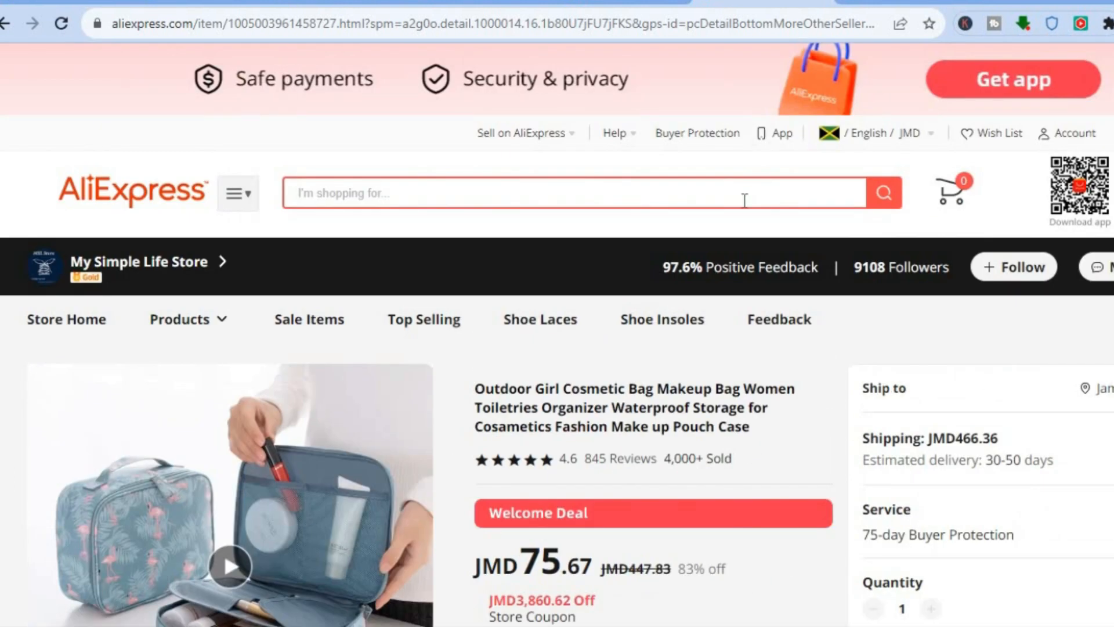
pyautogui.click(601, 22)
pyautogui.rightClick(601, 22)
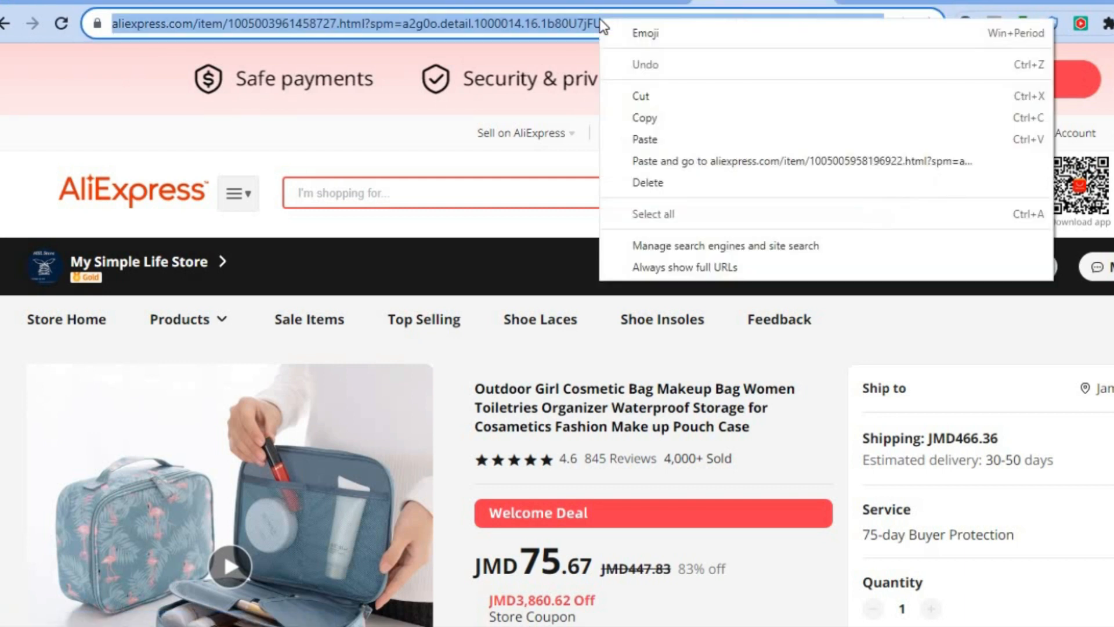
pyautogui.click(629, 119)
pyautogui.moveTo(630, 131)
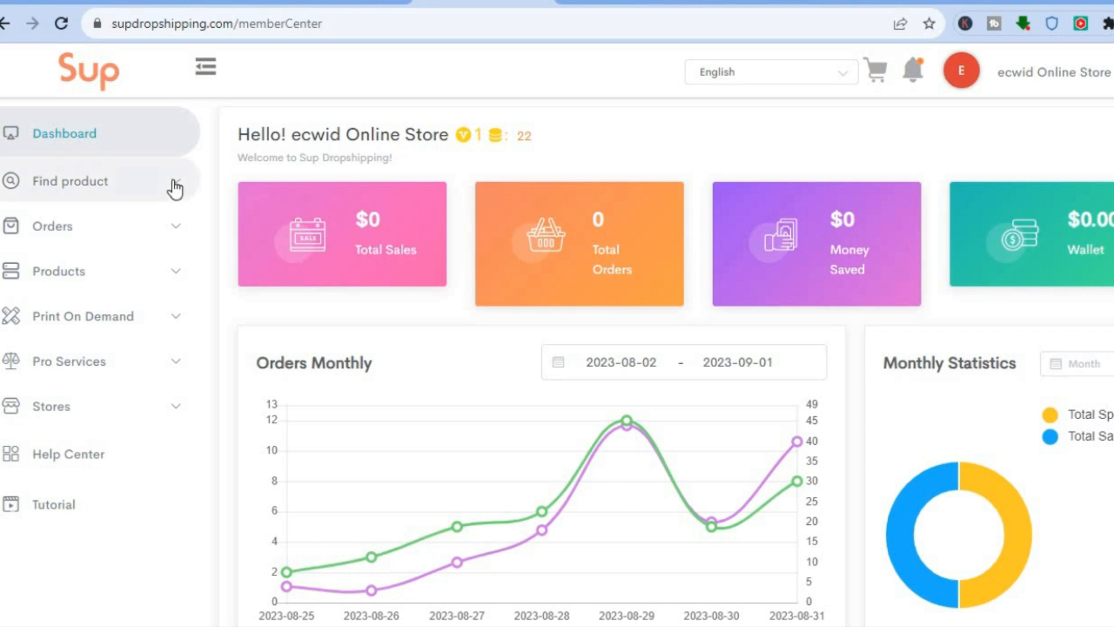
# Step: Open Imported Products in Sup Dropshipping and paste the copied AliExpress product URL for import
pyautogui.click(121, 193)
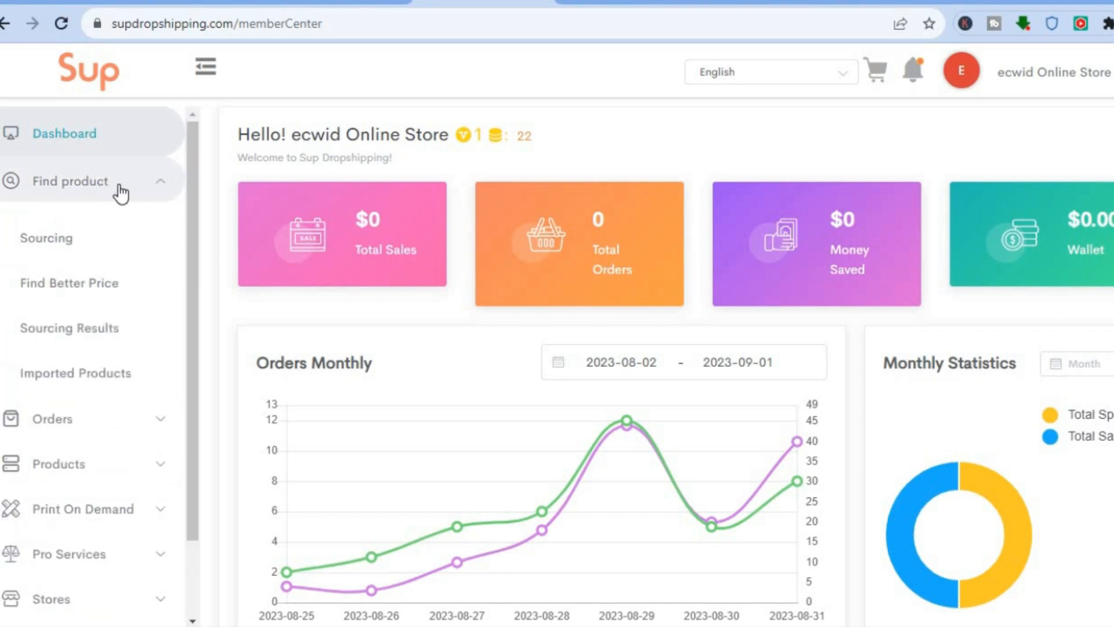
pyautogui.click(90, 381)
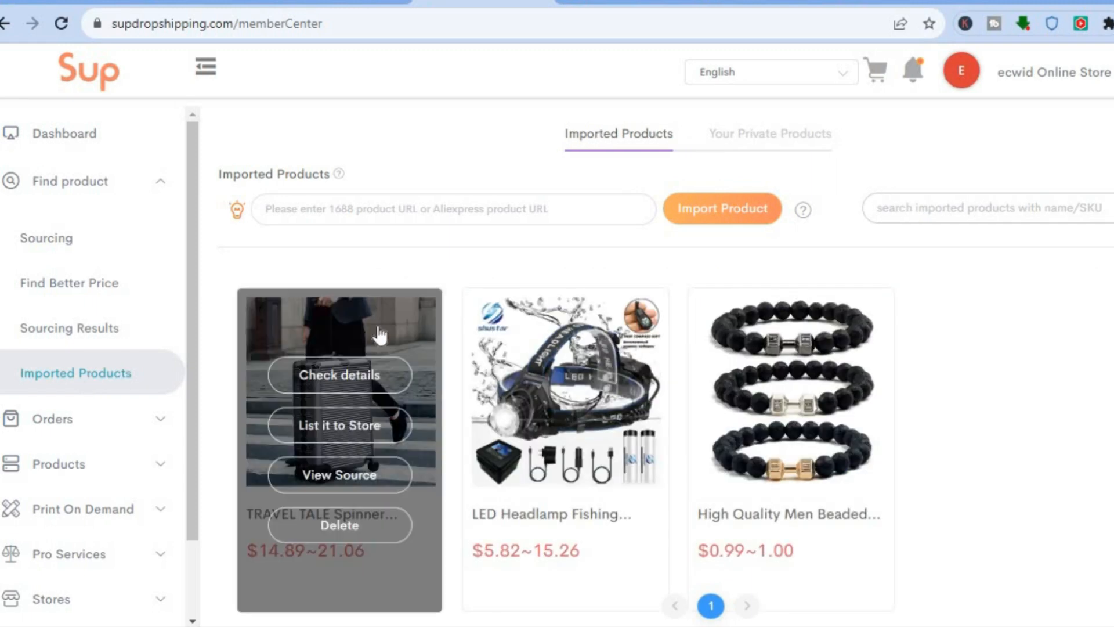
pyautogui.moveTo(731, 334)
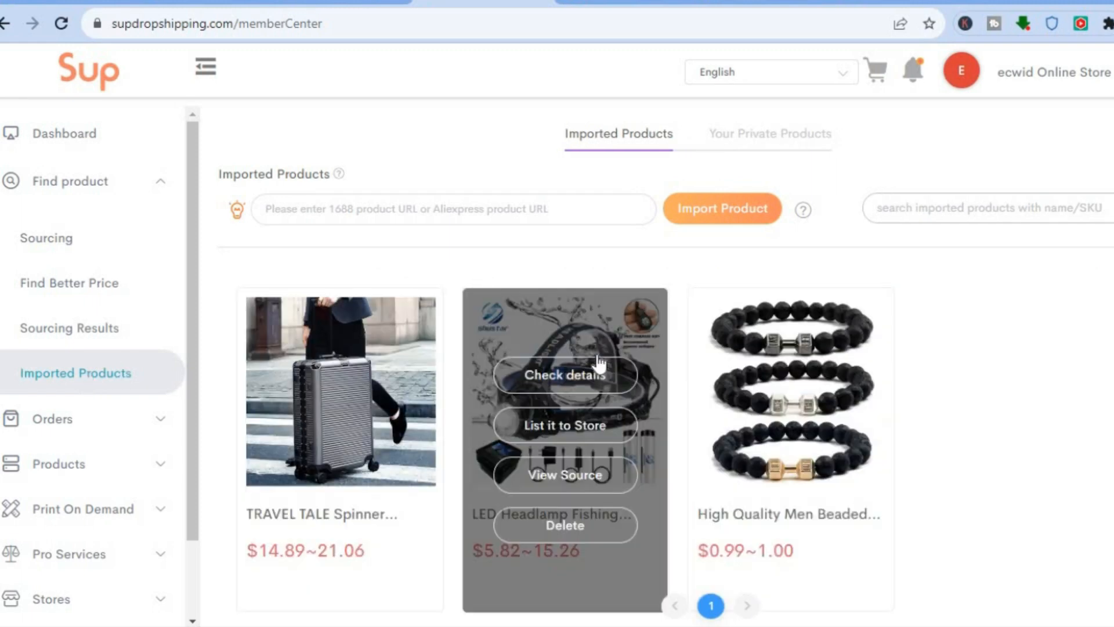
pyautogui.click(411, 203)
pyautogui.rightClick(410, 203)
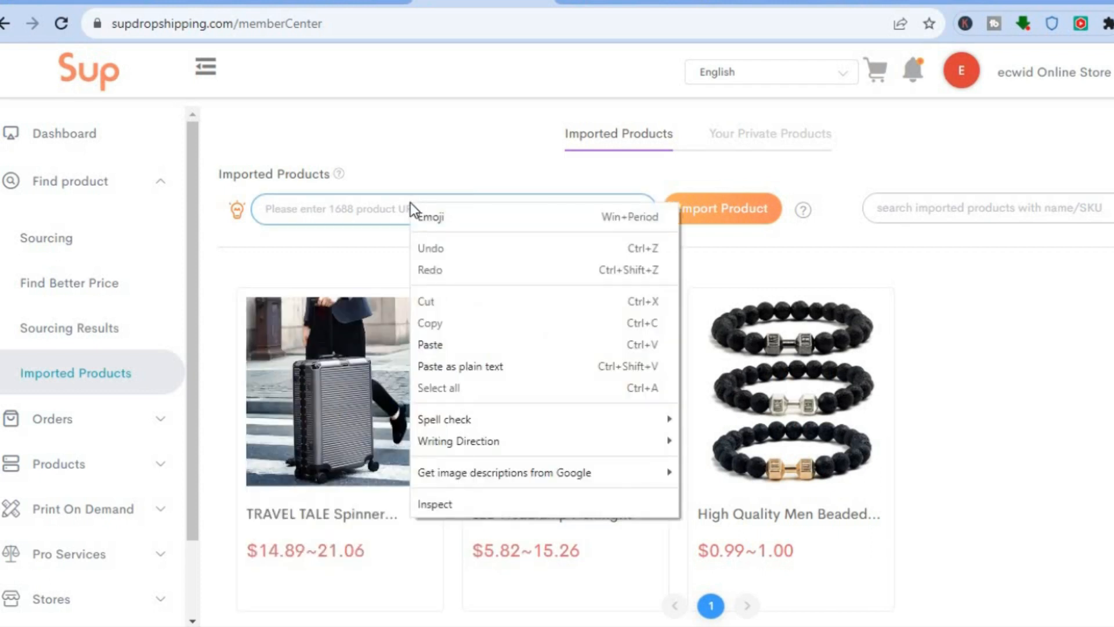
pyautogui.click(432, 346)
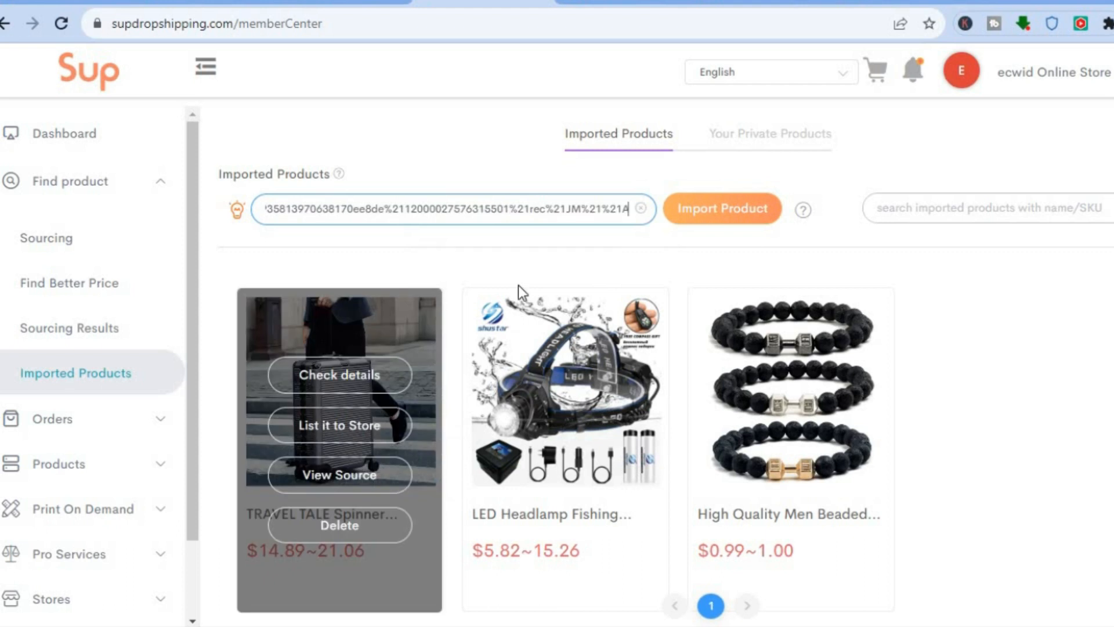
# Step: Import the cosmetic bag from its AliExpress URL, retrying and reloading the page as needed
pyautogui.click(725, 211)
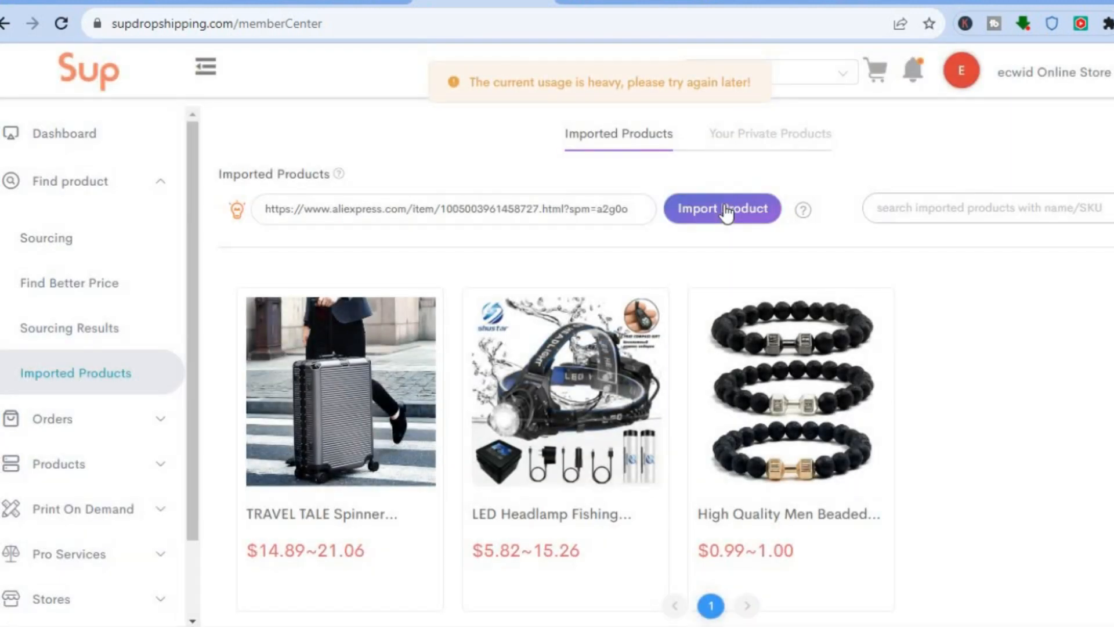
pyautogui.click(725, 212)
pyautogui.click(704, 210)
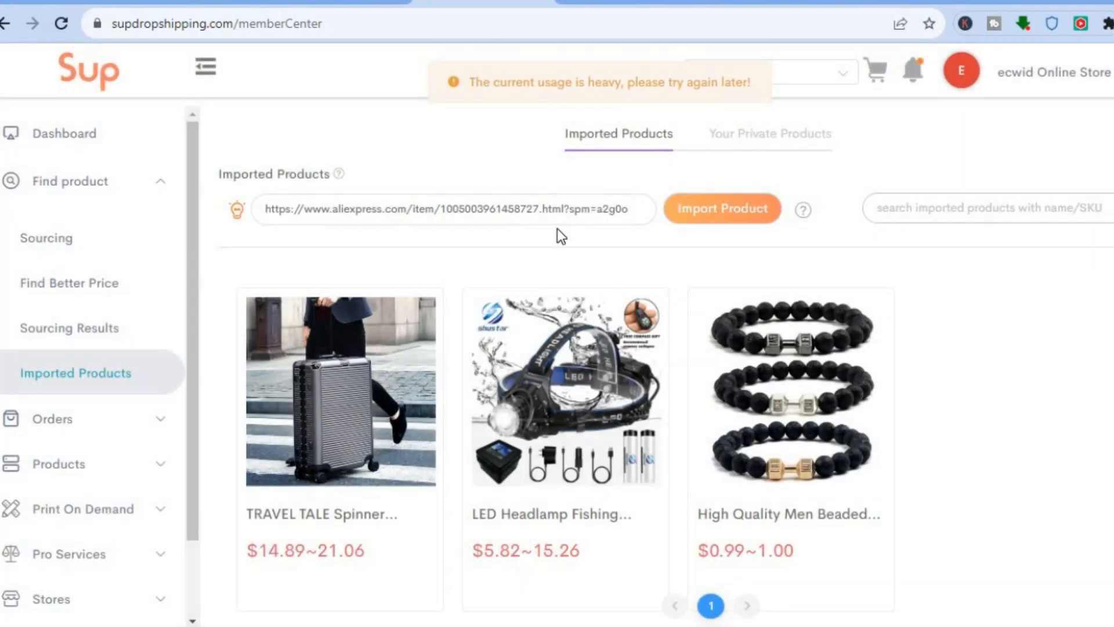
pyautogui.click(62, 22)
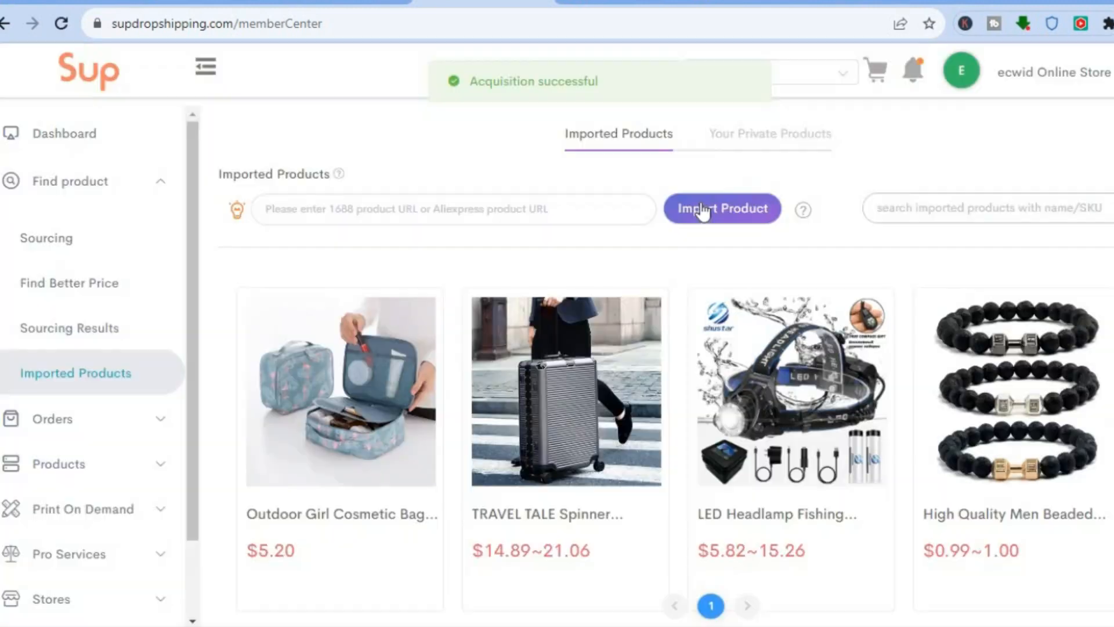
# Step: Start listing the imported Outdoor Girl Cosmetic Bag to a store and choose the Shopify store as the target
pyautogui.moveTo(402, 374)
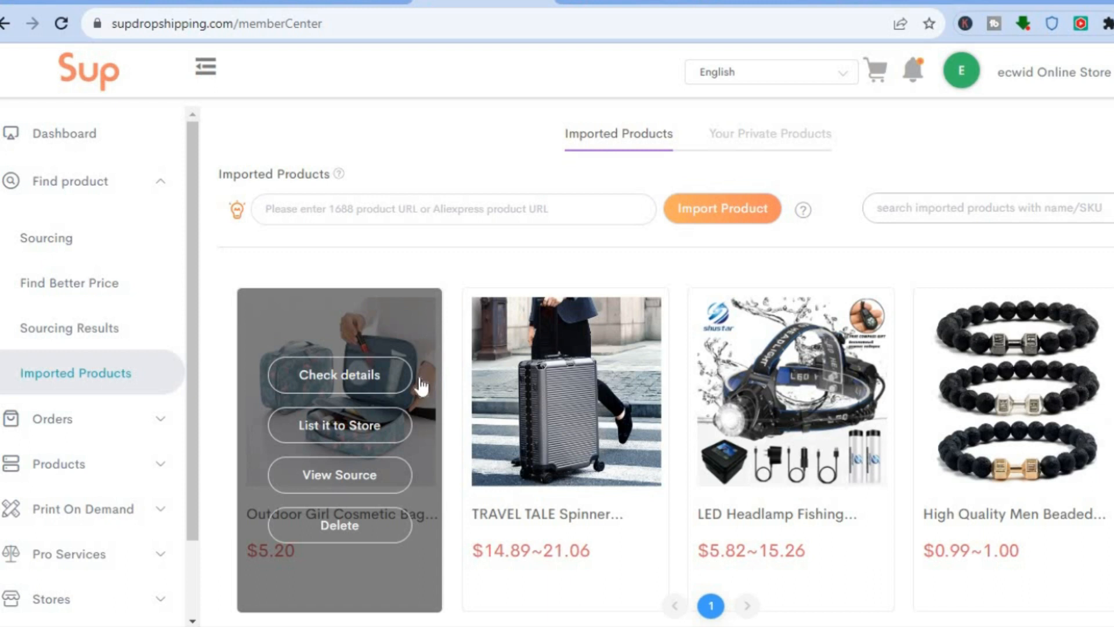
pyautogui.click(337, 430)
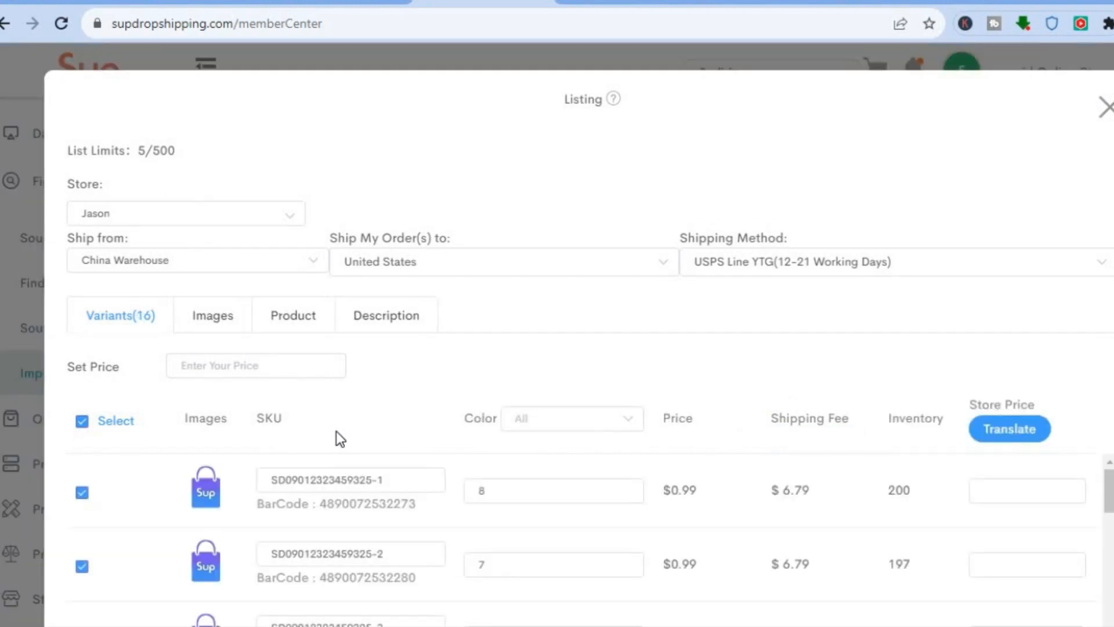
pyautogui.click(282, 218)
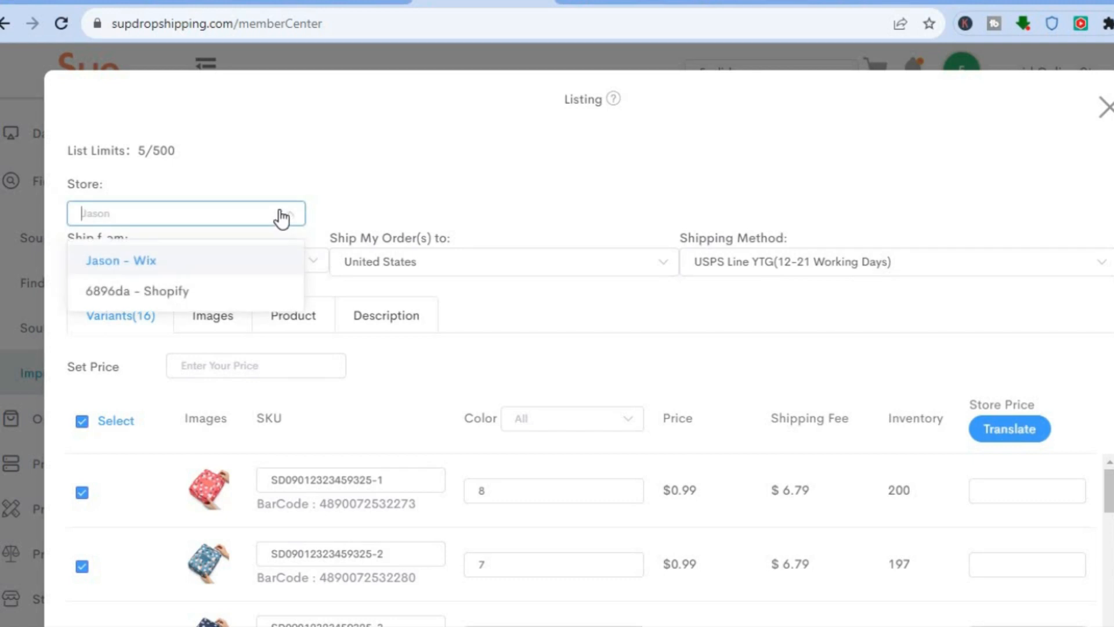
pyautogui.click(226, 293)
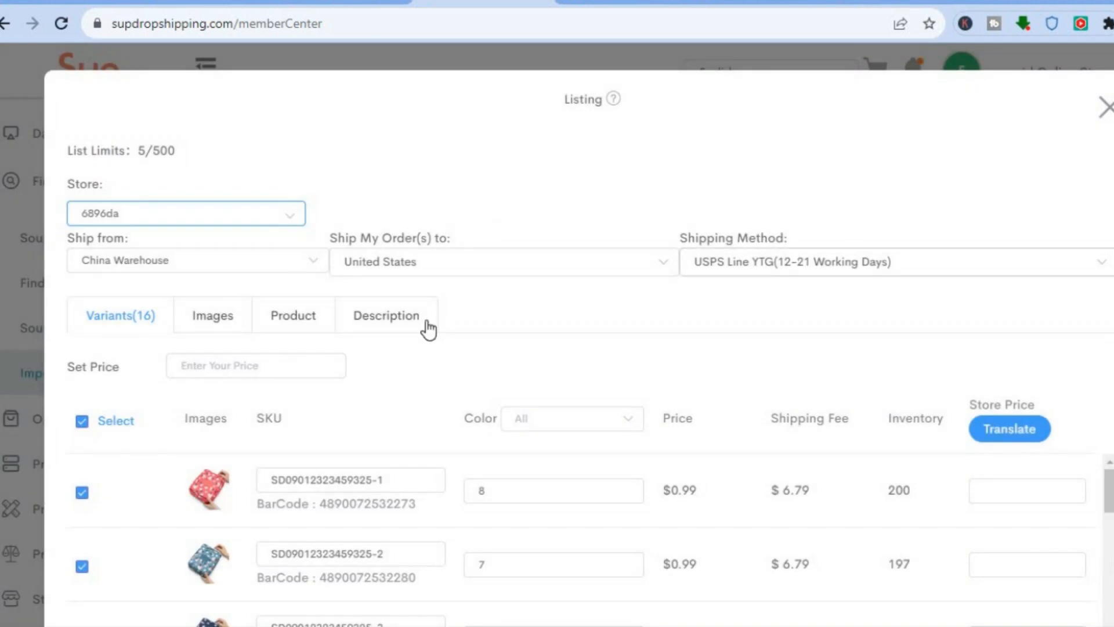
# Step: Set the store price of all the cosmetic bag's variants to 15 and check the variant list
pyautogui.click(259, 361)
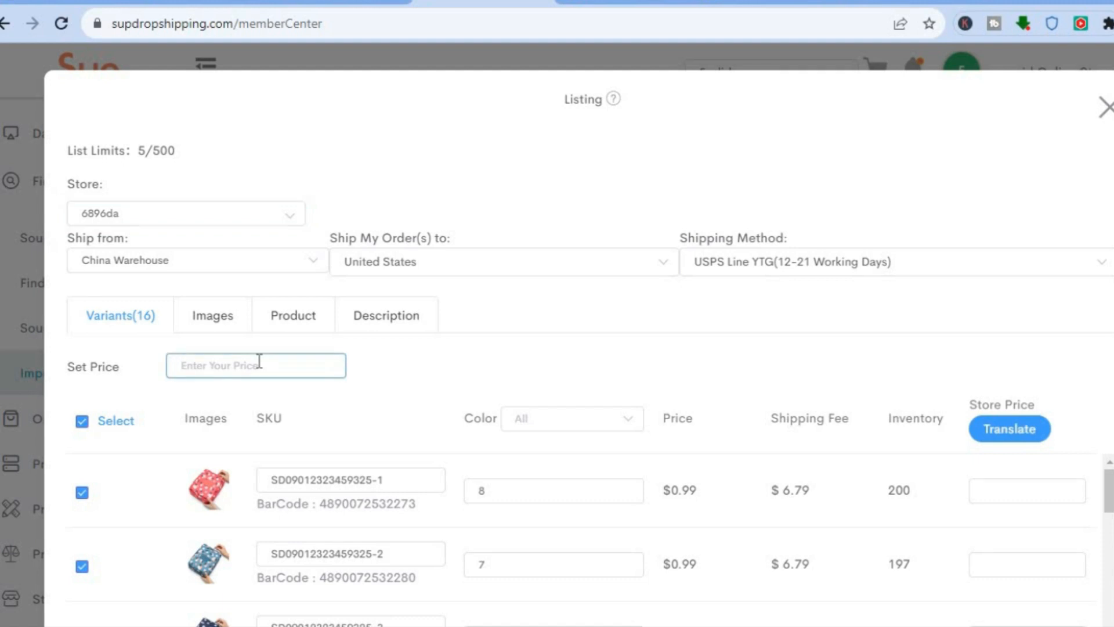
pyautogui.write('15')
pyautogui.scroll(-2, 1109, 358)
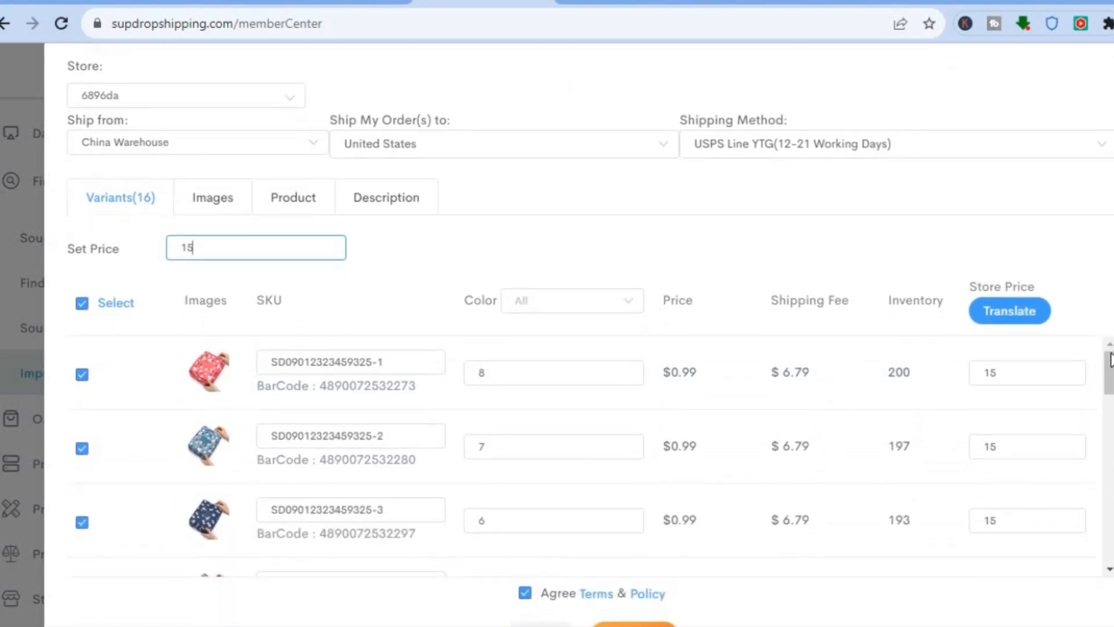
pyautogui.scroll(-1, 1110, 392)
pyautogui.moveTo(1109, 392); pyautogui.dragTo(1107, 576)
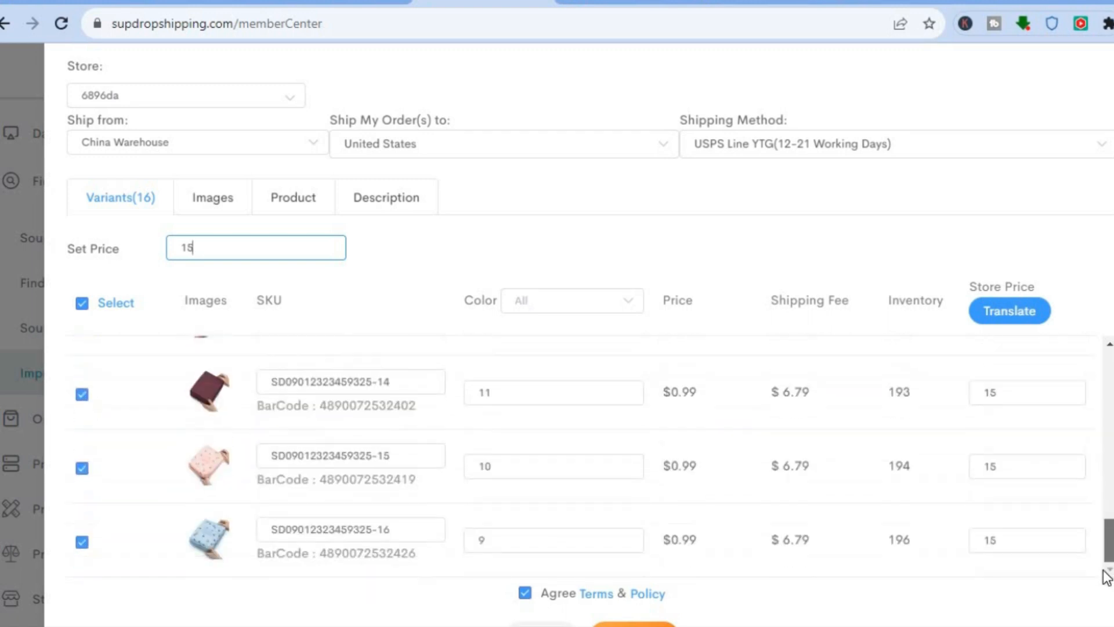
pyautogui.moveTo(1106, 457); pyautogui.dragTo(1108, 351)
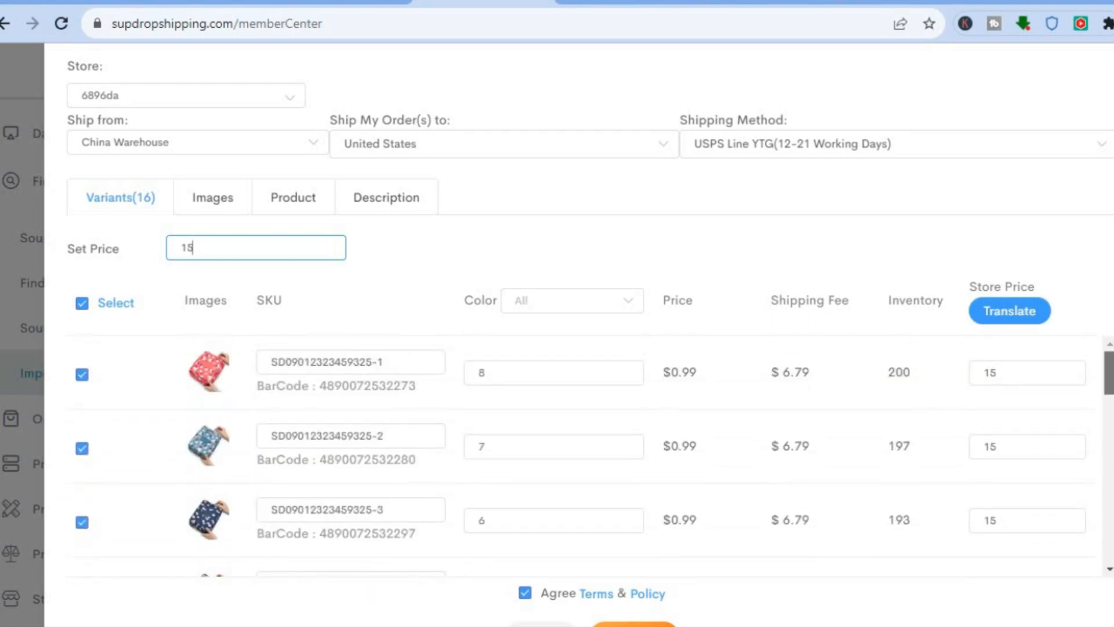
pyautogui.scroll(-2, 579, 250)
pyautogui.scroll(3, 579, 249)
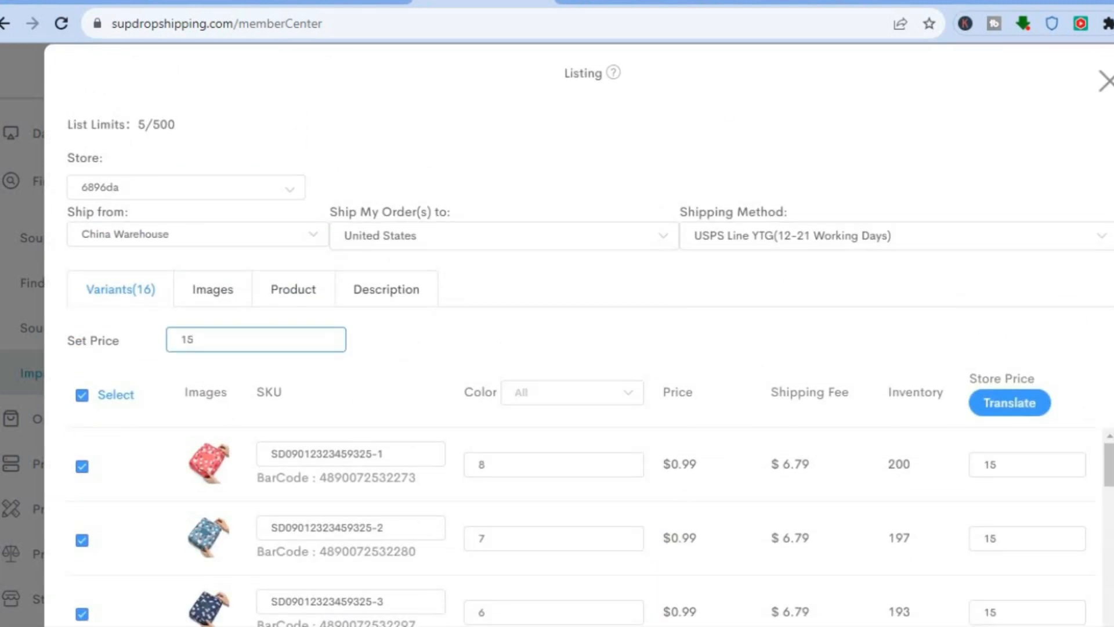
# Step: Check the listing images and shorten the product title to "Outdoor Girl Cosmetic Bag Makeup Bag Women Toiletries Organizer"
pyautogui.click(217, 289)
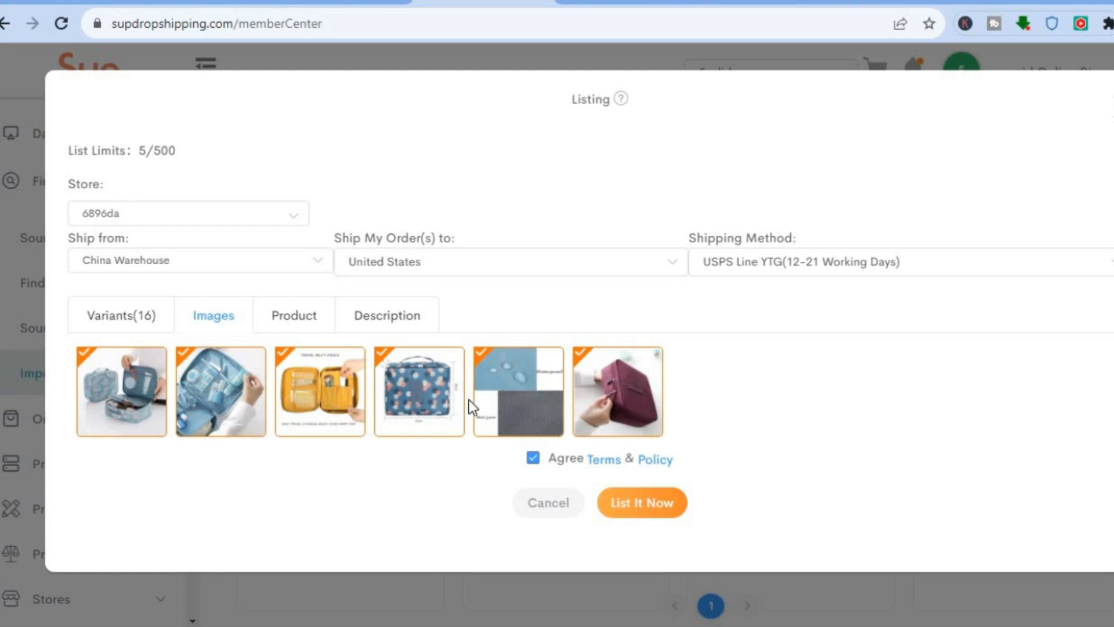
pyautogui.click(295, 326)
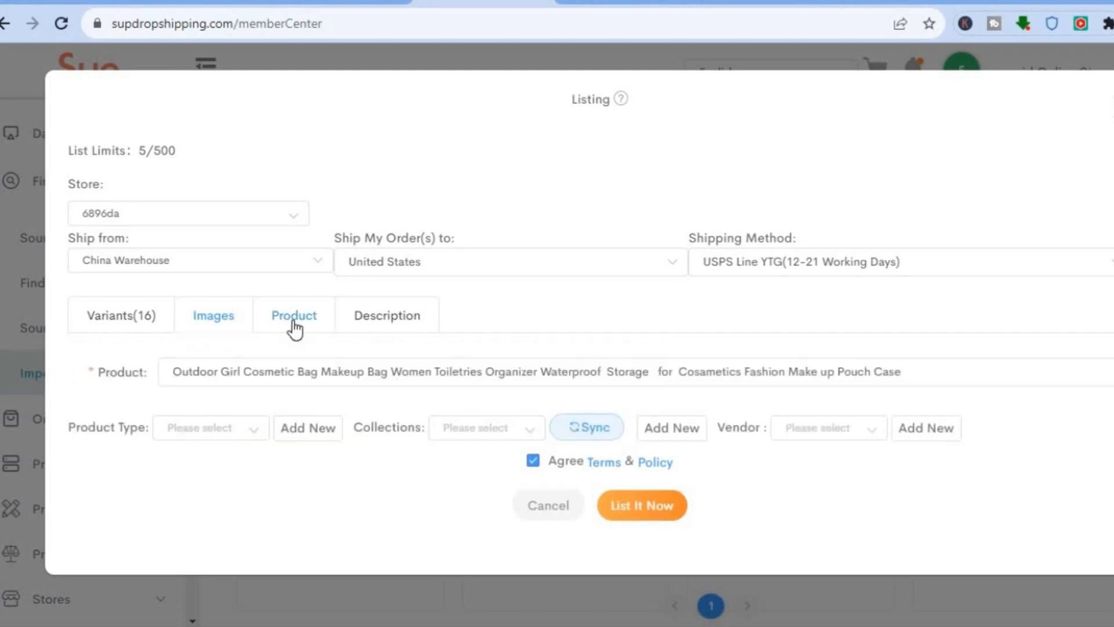
pyautogui.moveTo(922, 371); pyautogui.dragTo(540, 374)
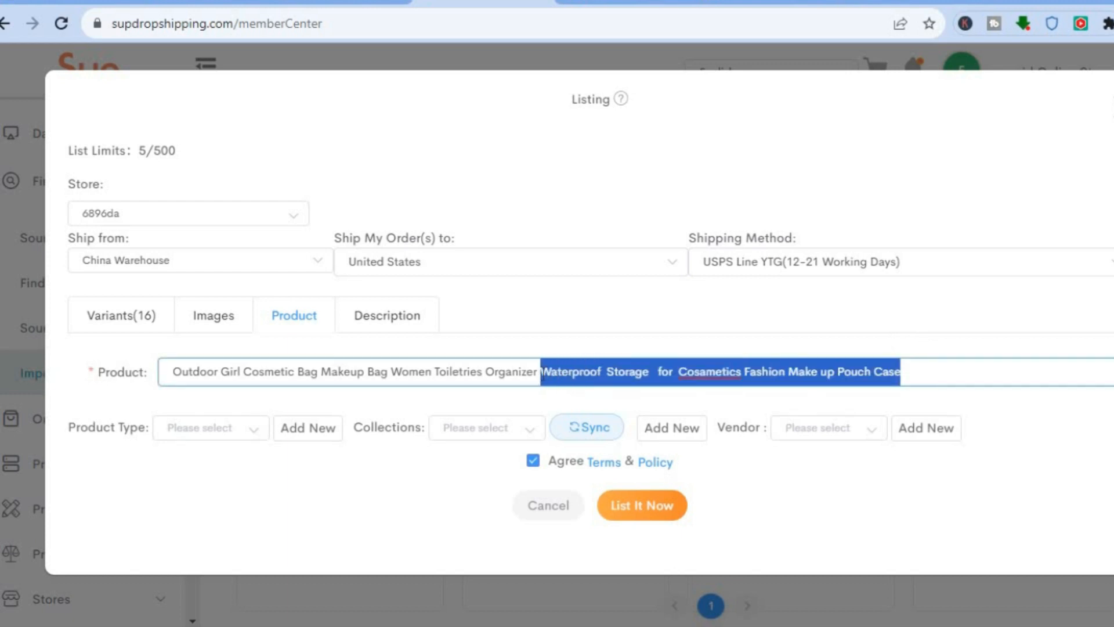
pyautogui.press('BackSpace')
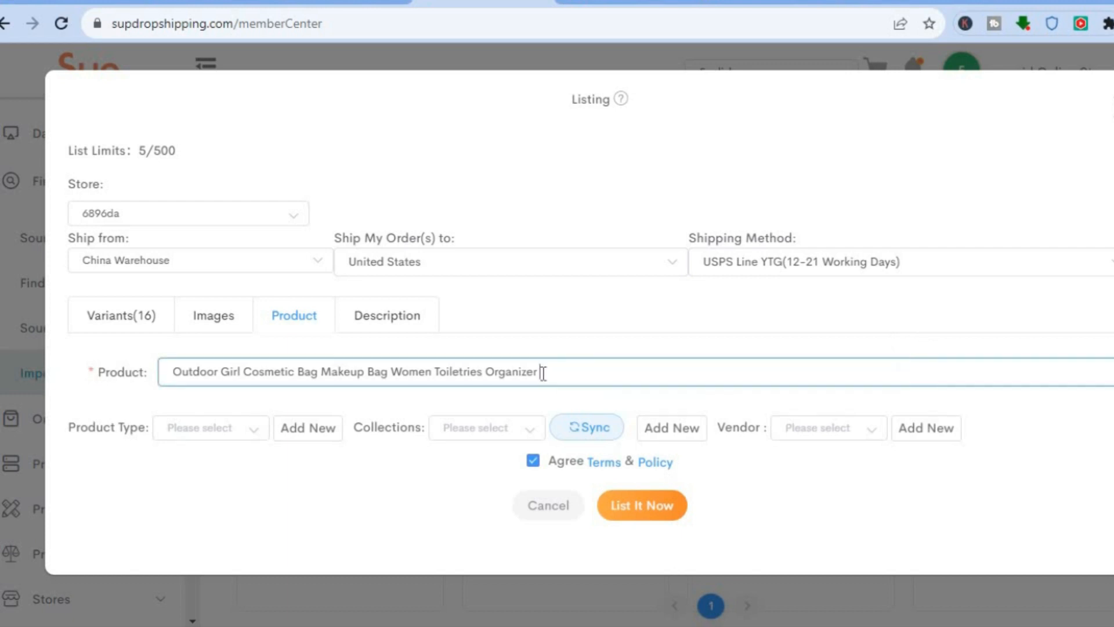
# Step: Check the description, keep USPS Line YTG(12-21 Working Days) as the shipping method and list the cosmetic bag to the store
pyautogui.click(373, 315)
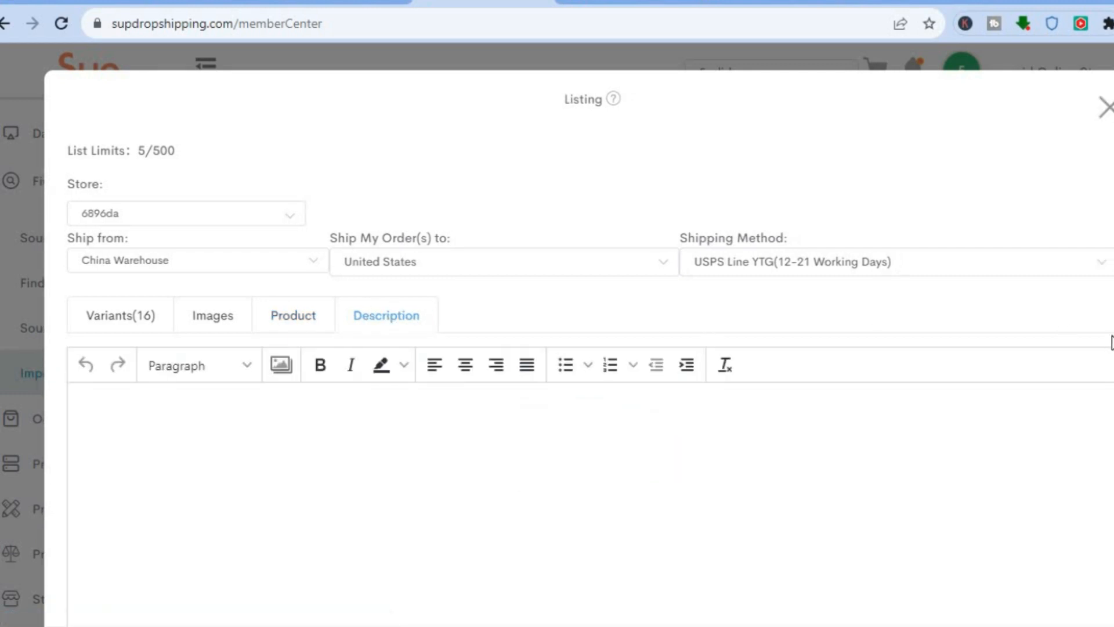
pyautogui.click(1098, 264)
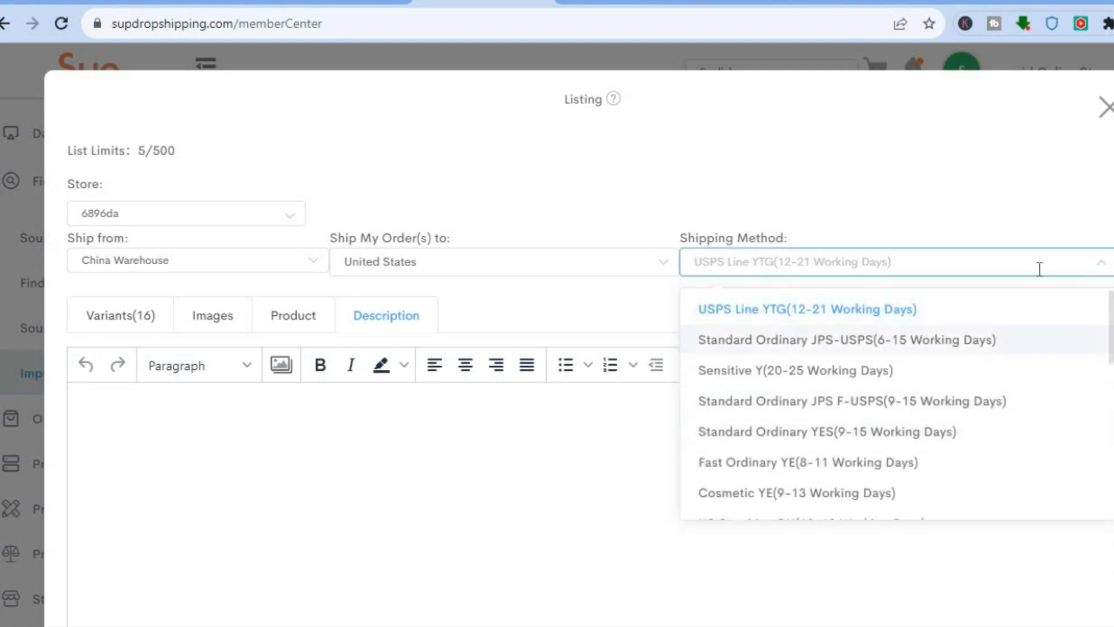
pyautogui.click(1032, 306)
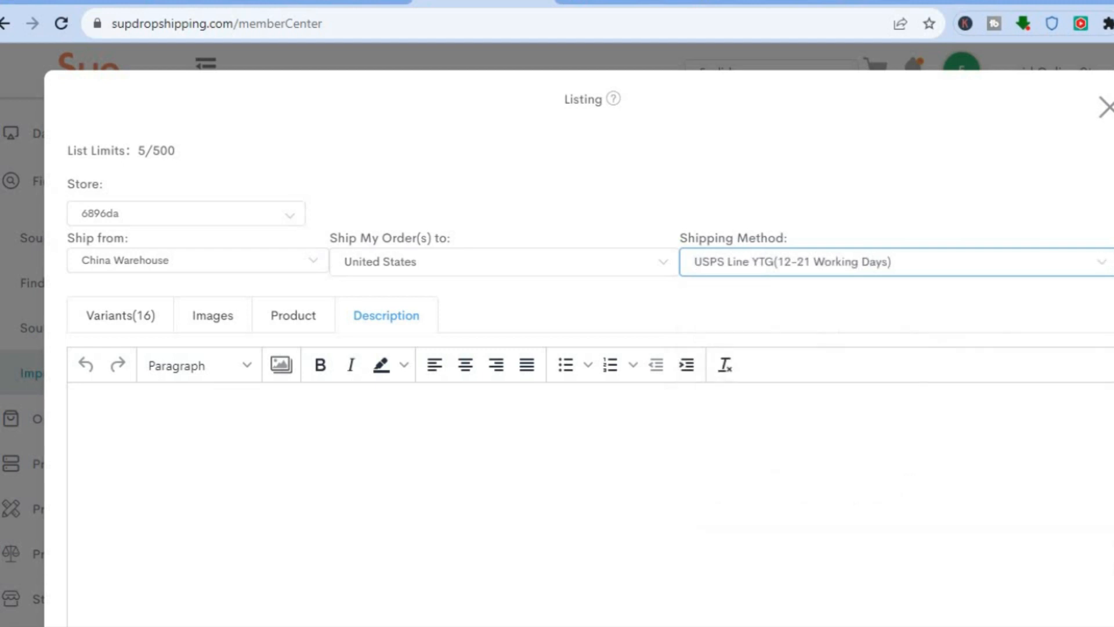
pyautogui.scroll(-6, 580, 348)
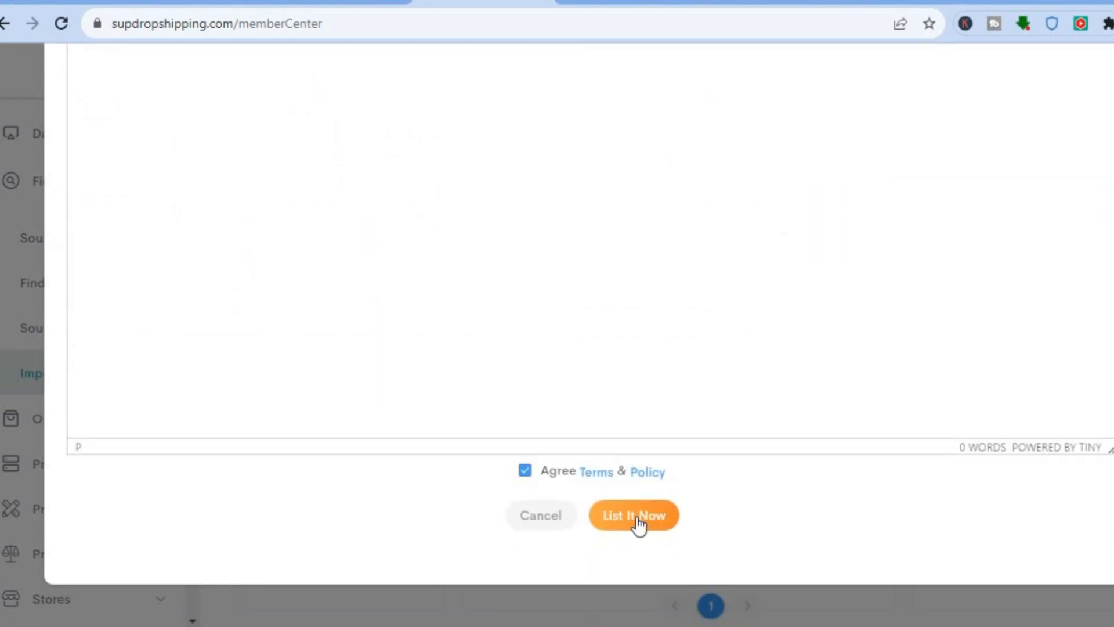
pyautogui.click(636, 516)
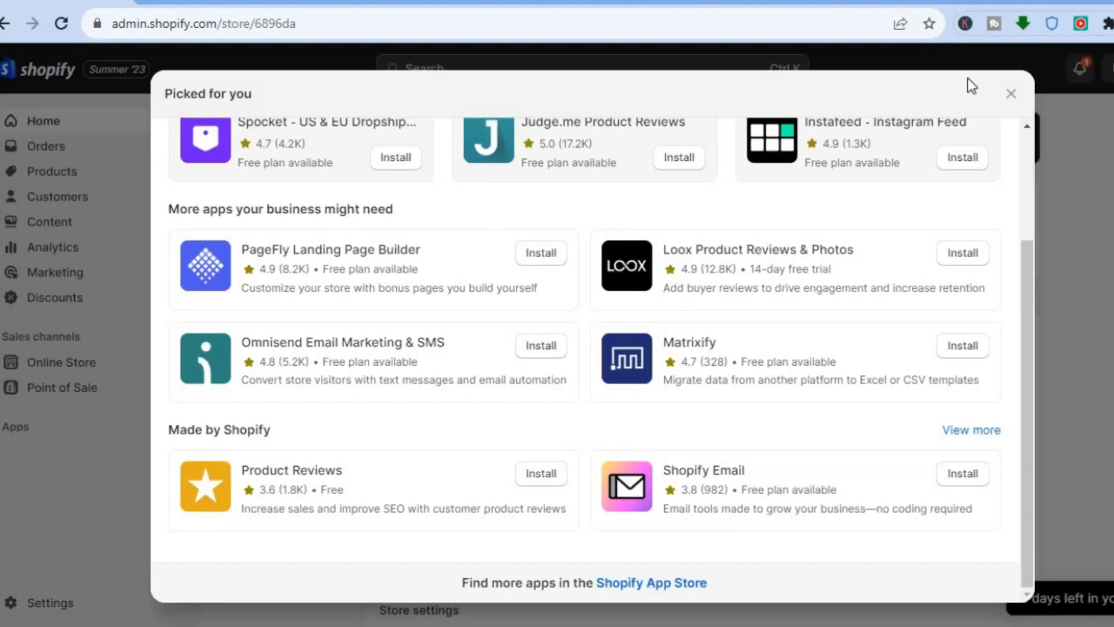
# Step: Switch to the Shopify admin, preview the listed cosmetic bag on the online store and return to the product list
pyautogui.click(1016, 101)
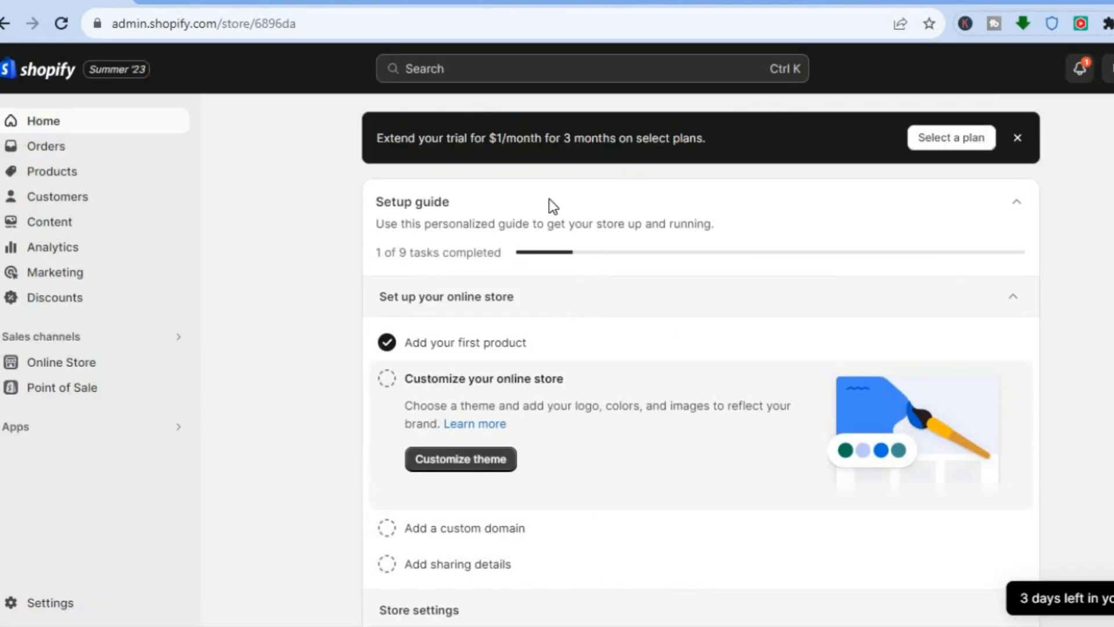
pyautogui.click(62, 177)
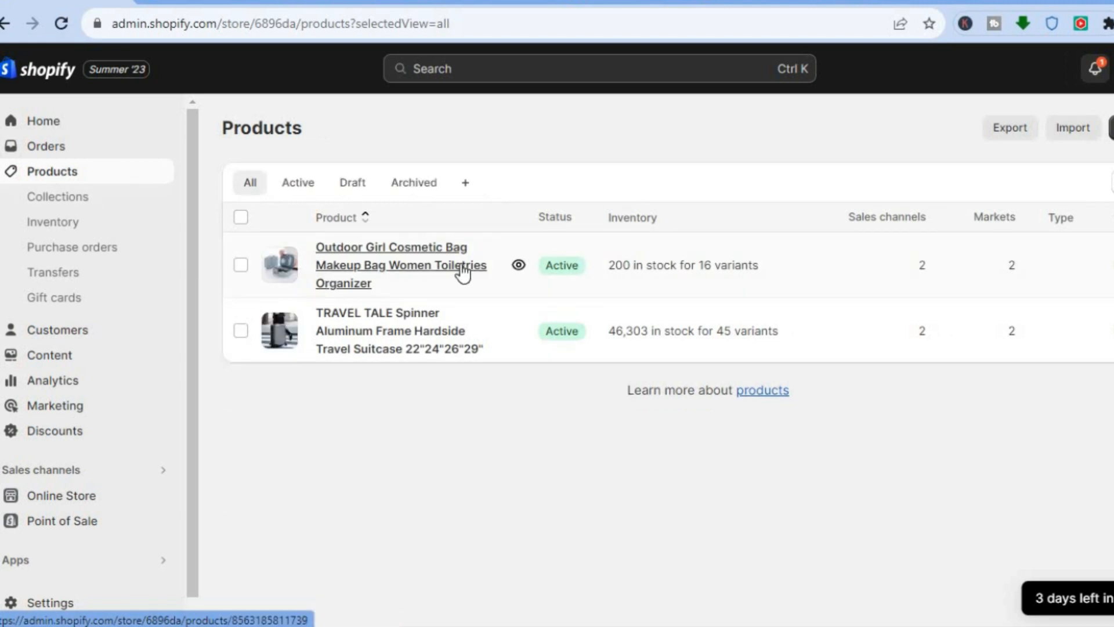
pyautogui.click(517, 267)
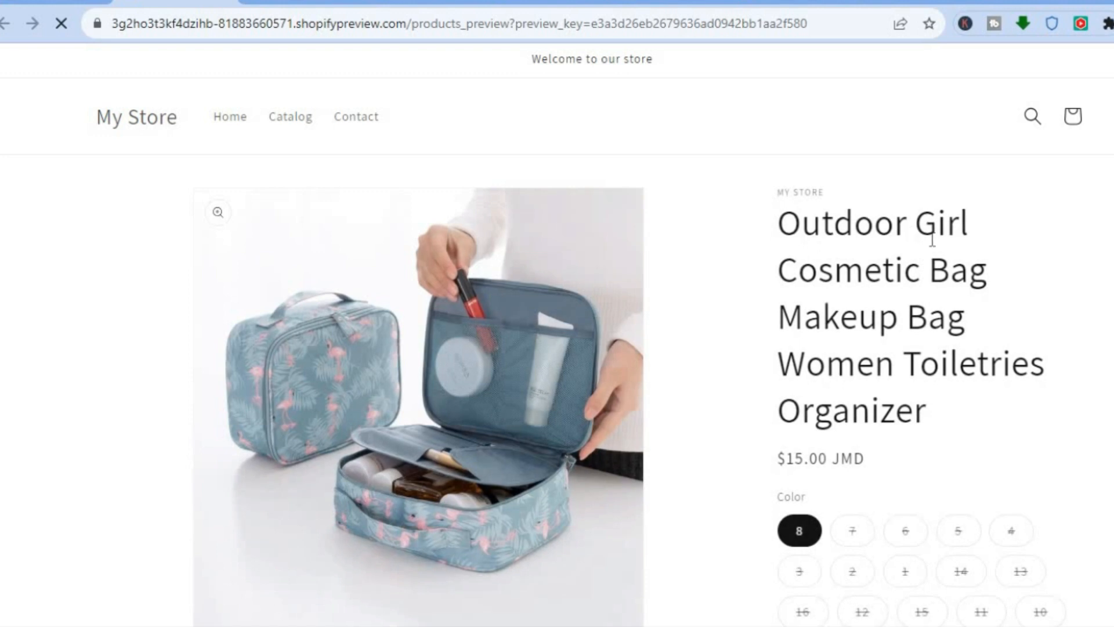
pyautogui.scroll(-9, 557, 334)
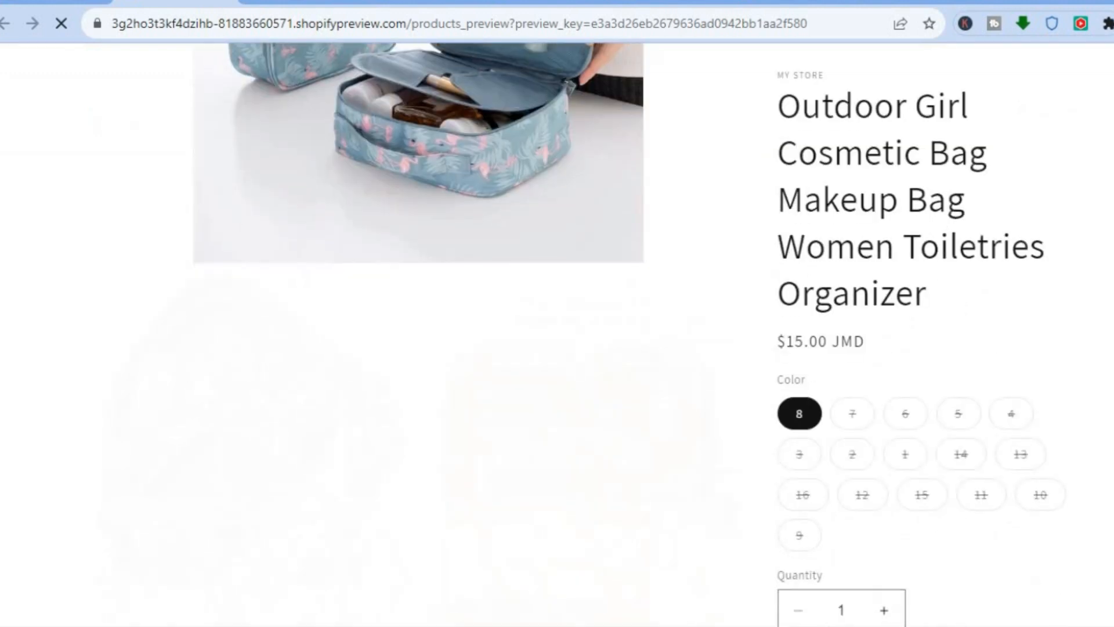
pyautogui.scroll(9, 628, 217)
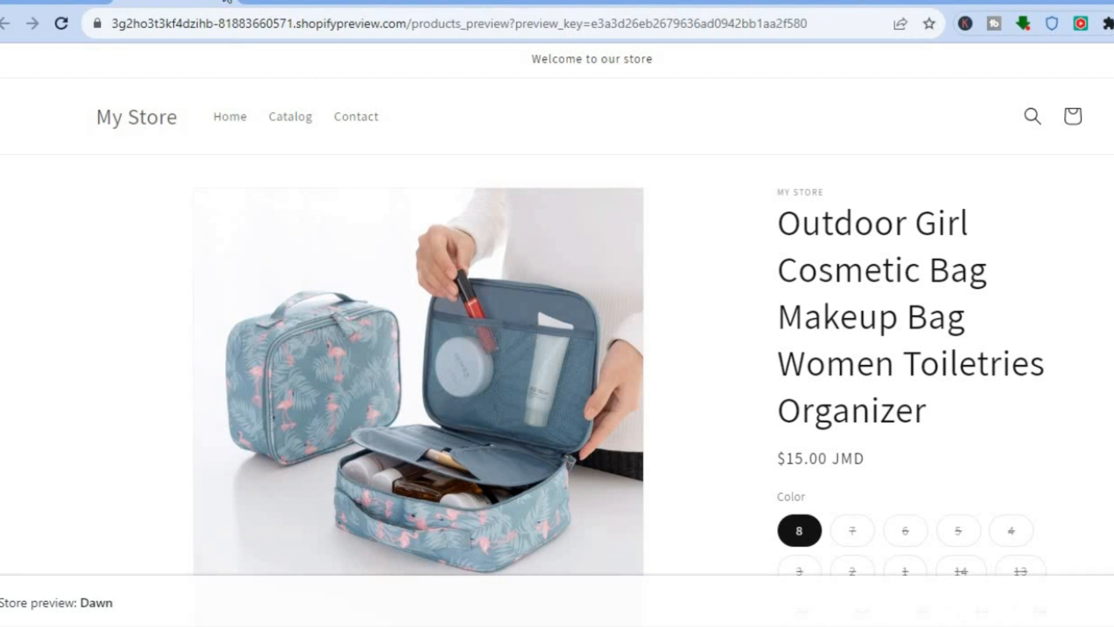
pyautogui.click(226, 1)
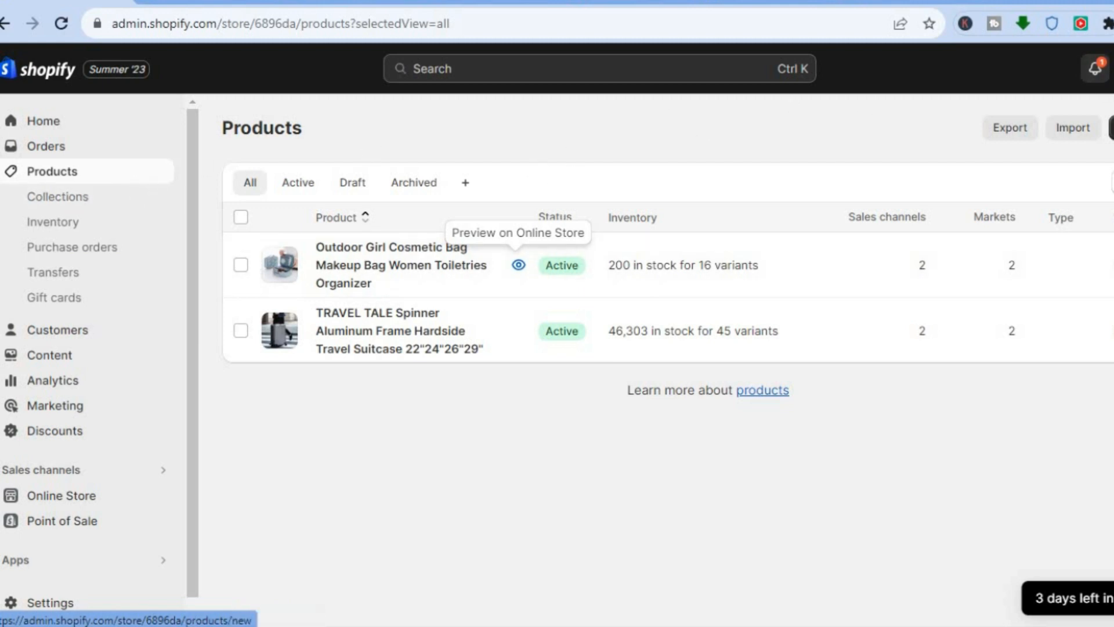
# Step: View the blank Add product form, and go through the recommended apps to the Shopify App Store
pyautogui.click(1111, 127)
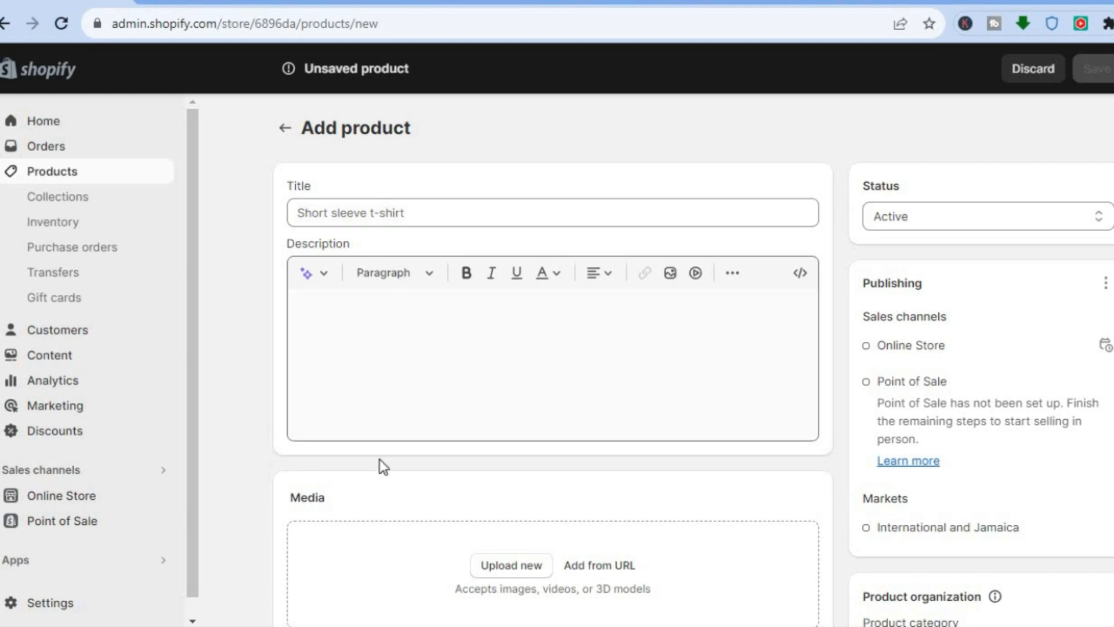
pyautogui.moveTo(190, 377); pyautogui.dragTo(188, 490)
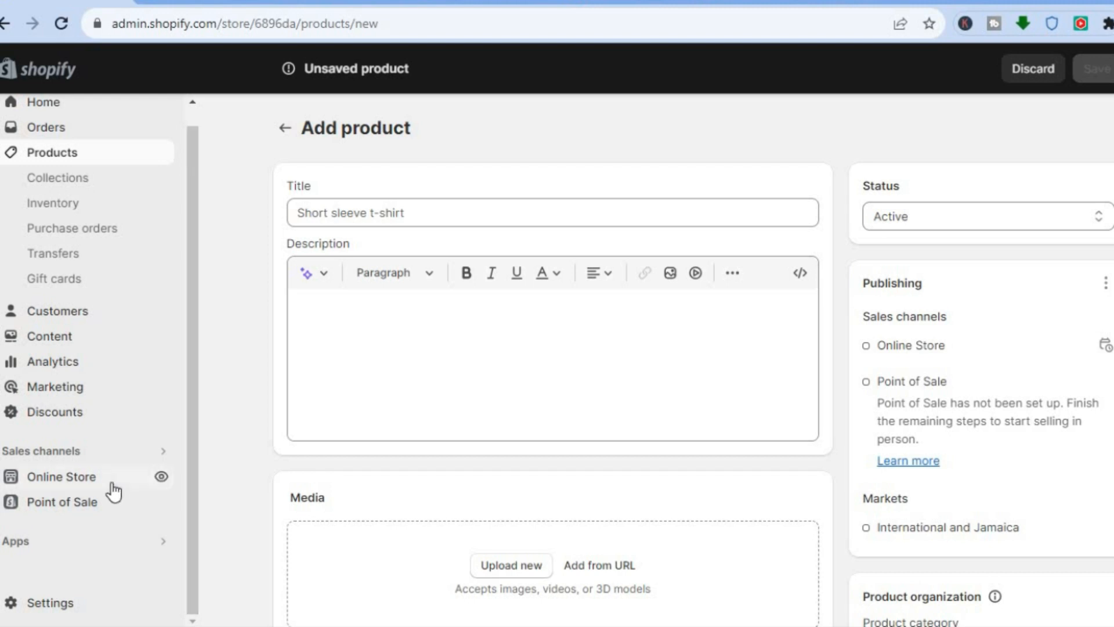
pyautogui.click(26, 545)
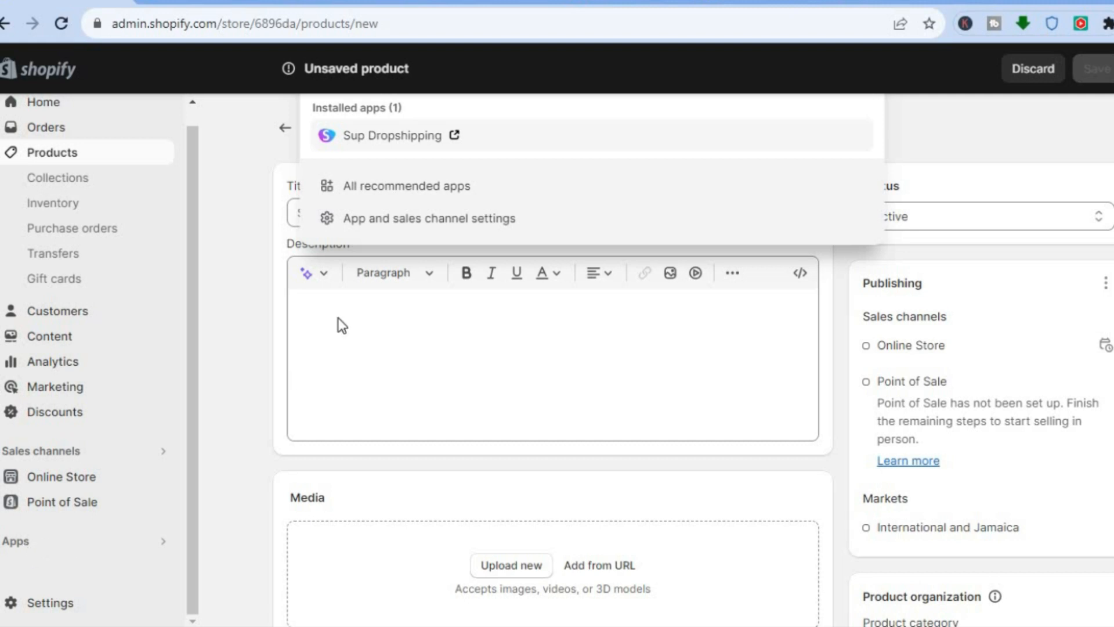
pyautogui.click(434, 188)
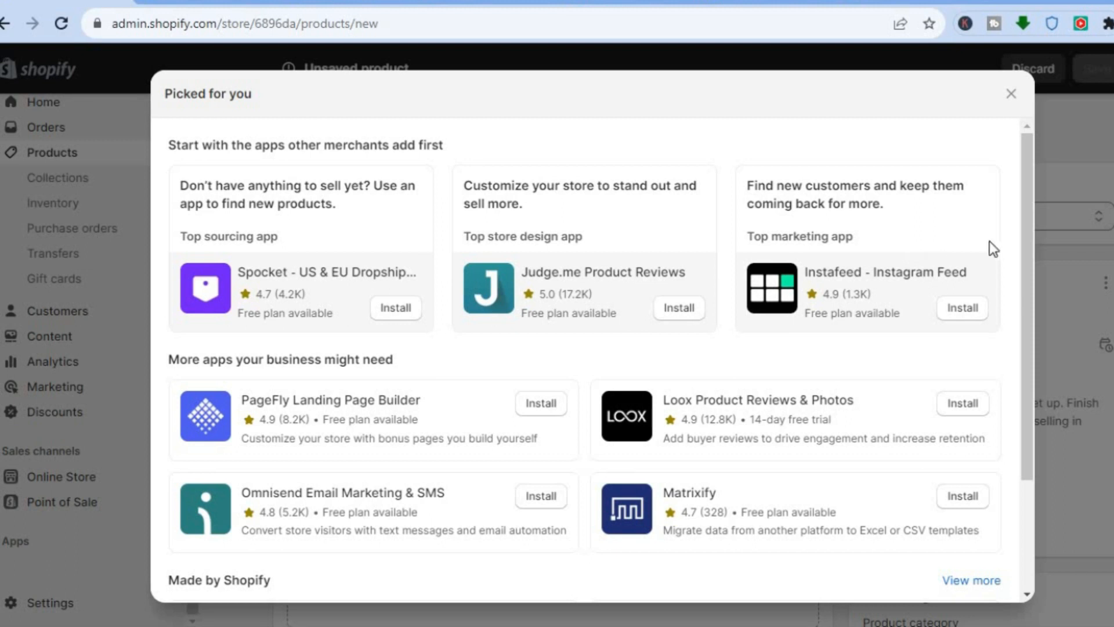
pyautogui.scroll(-3, 900, 537)
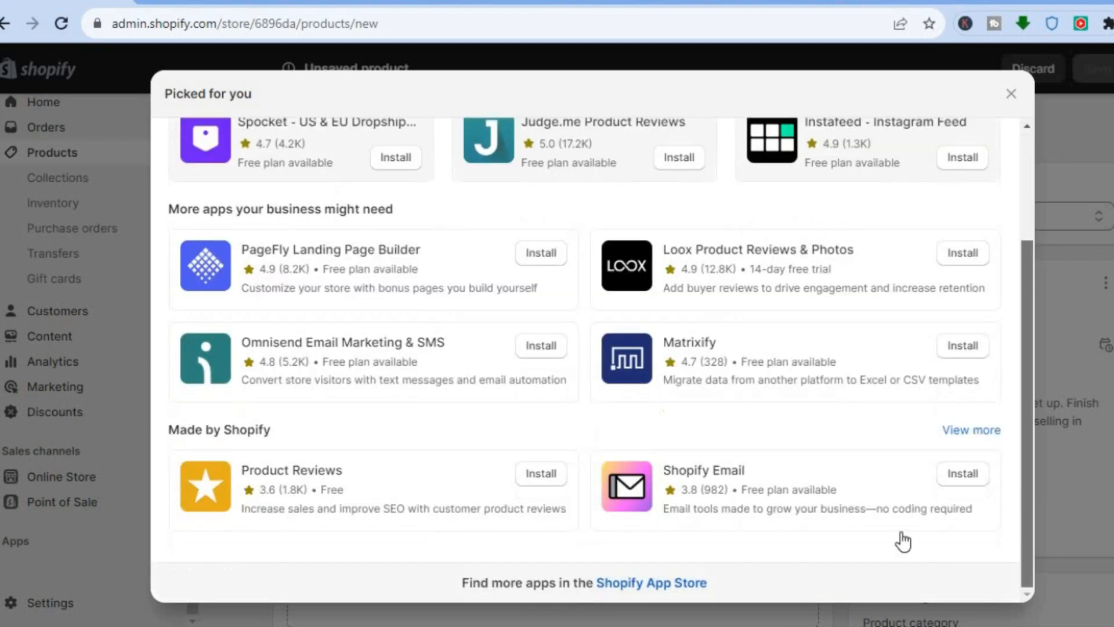
pyautogui.click(683, 581)
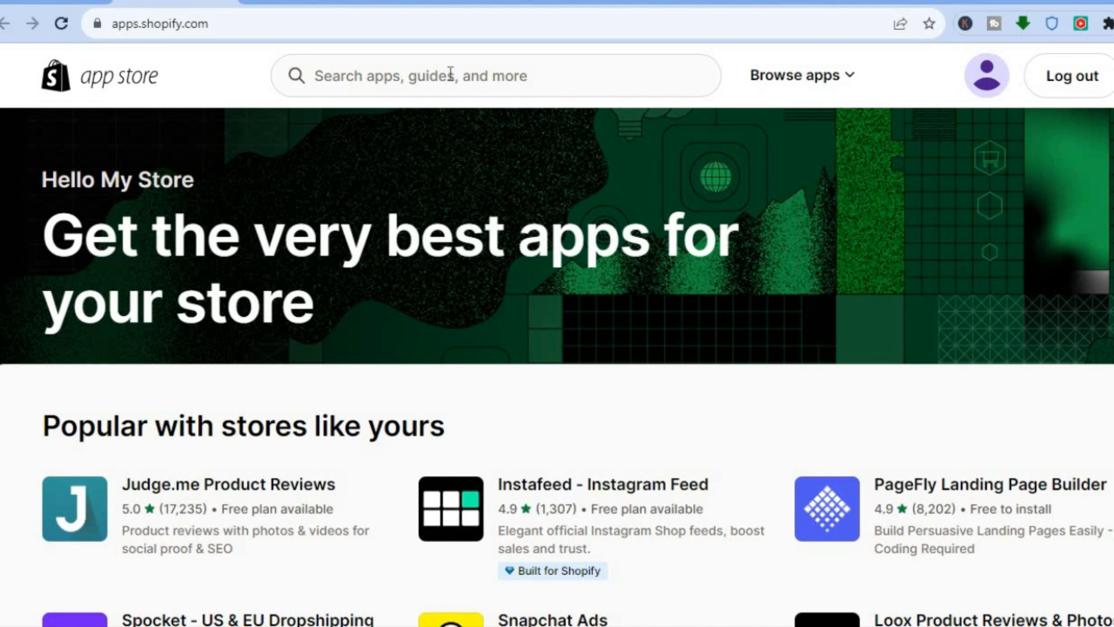
# Step: Search the Shopify App Store for "printf", open Printful: Print on Demand and read its app details
pyautogui.click(557, 79)
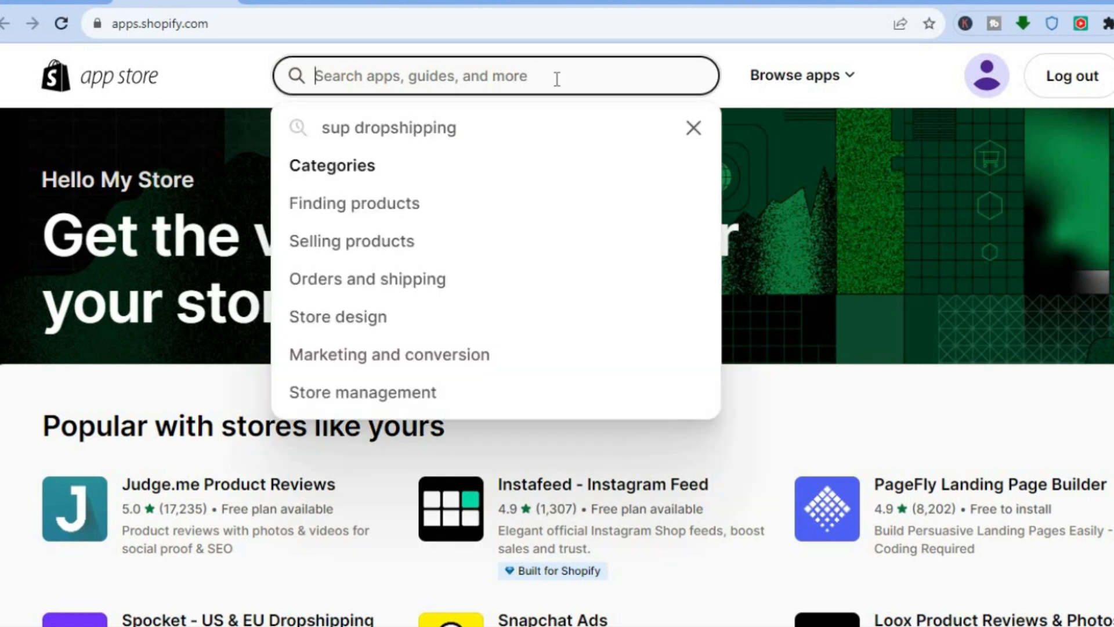
pyautogui.write('printf')
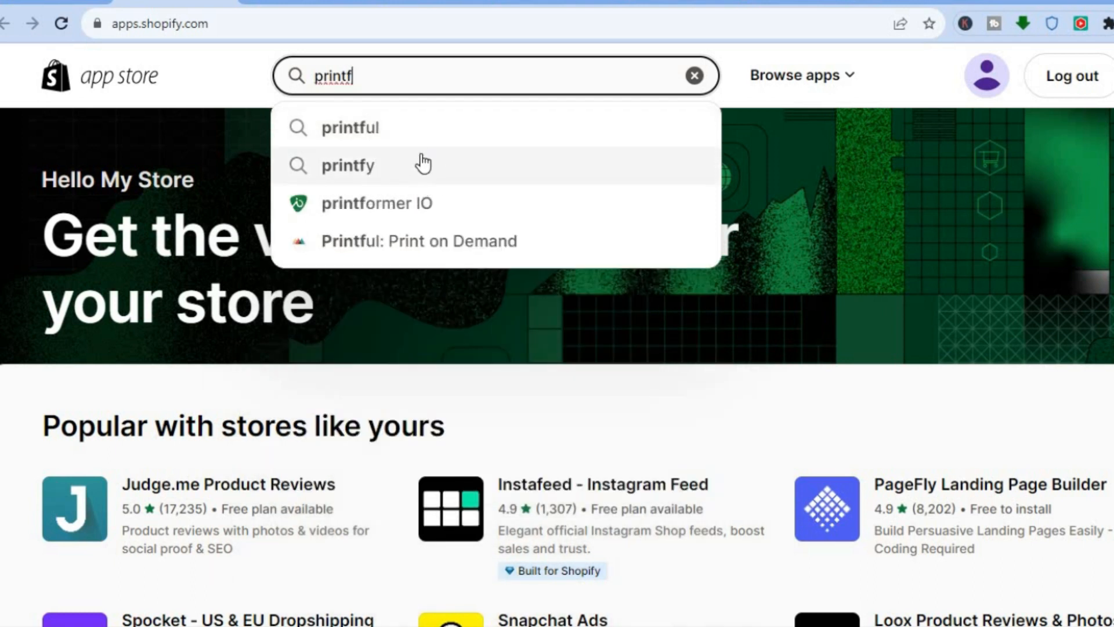
pyautogui.click(439, 241)
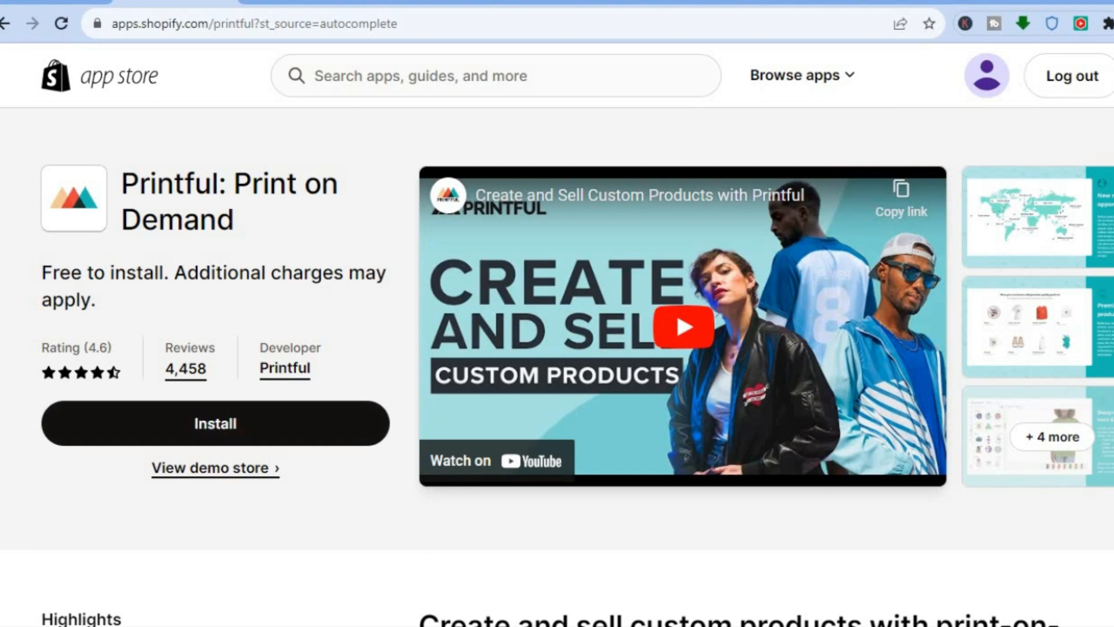
pyautogui.scroll(-5, 557, 348)
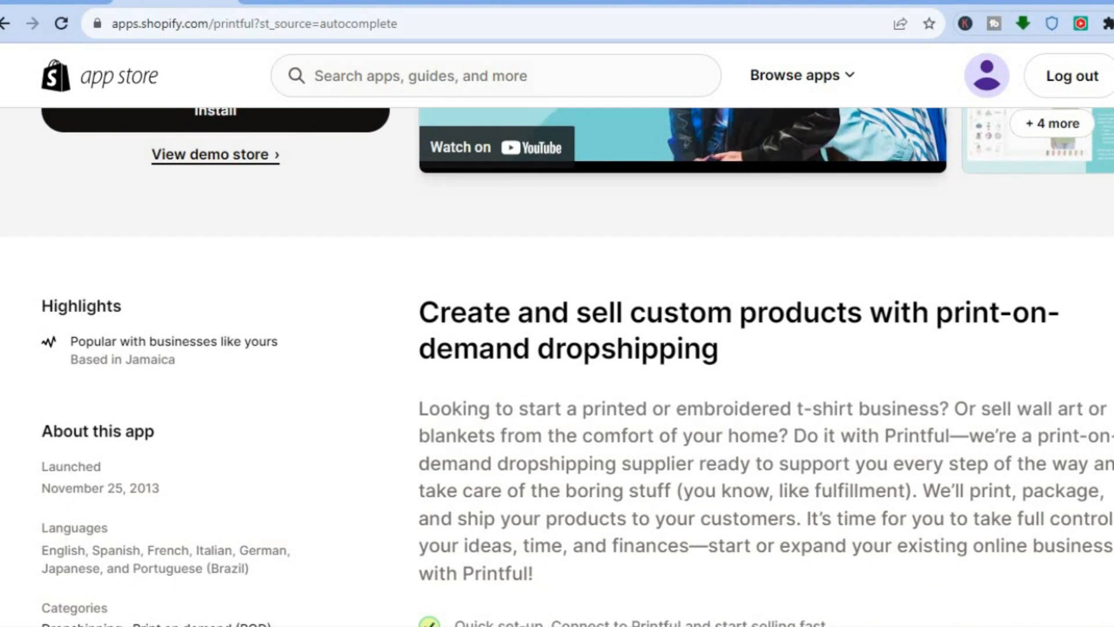
pyautogui.scroll(-6, 557, 365)
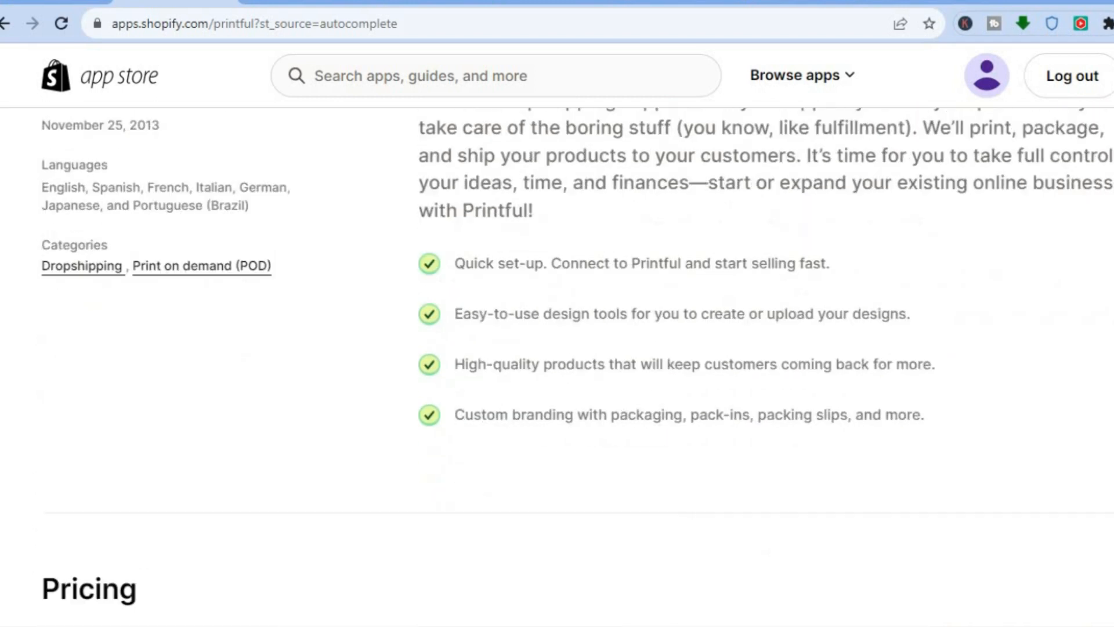
pyautogui.scroll(-6, 556, 365)
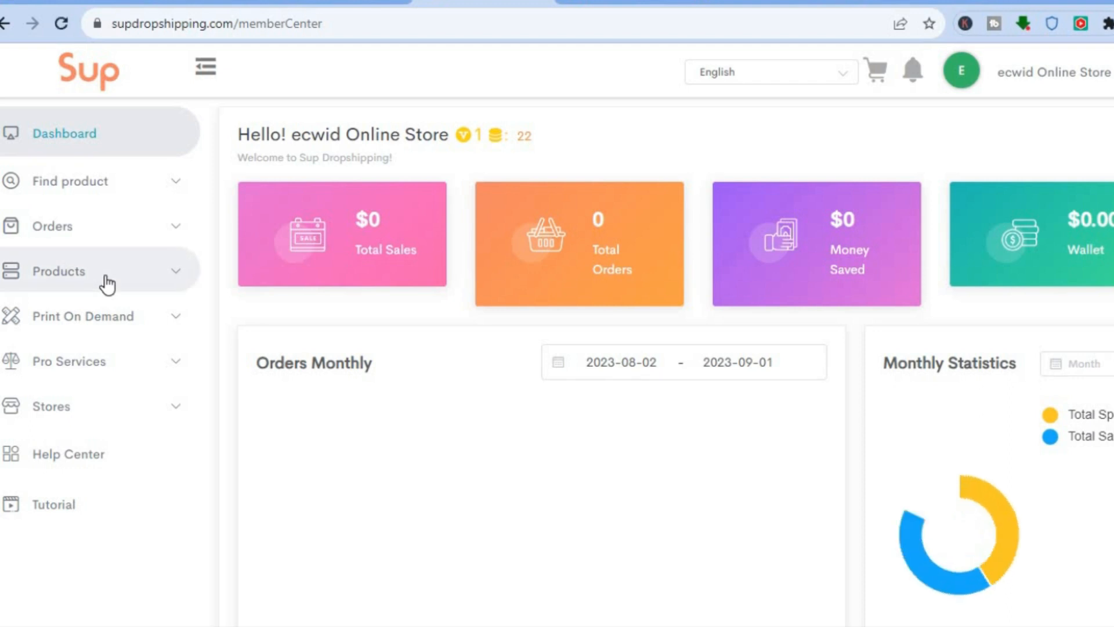
# Step: Switch to the Sup Dropshipping dashboard and show the Products section's options
pyautogui.click(108, 285)
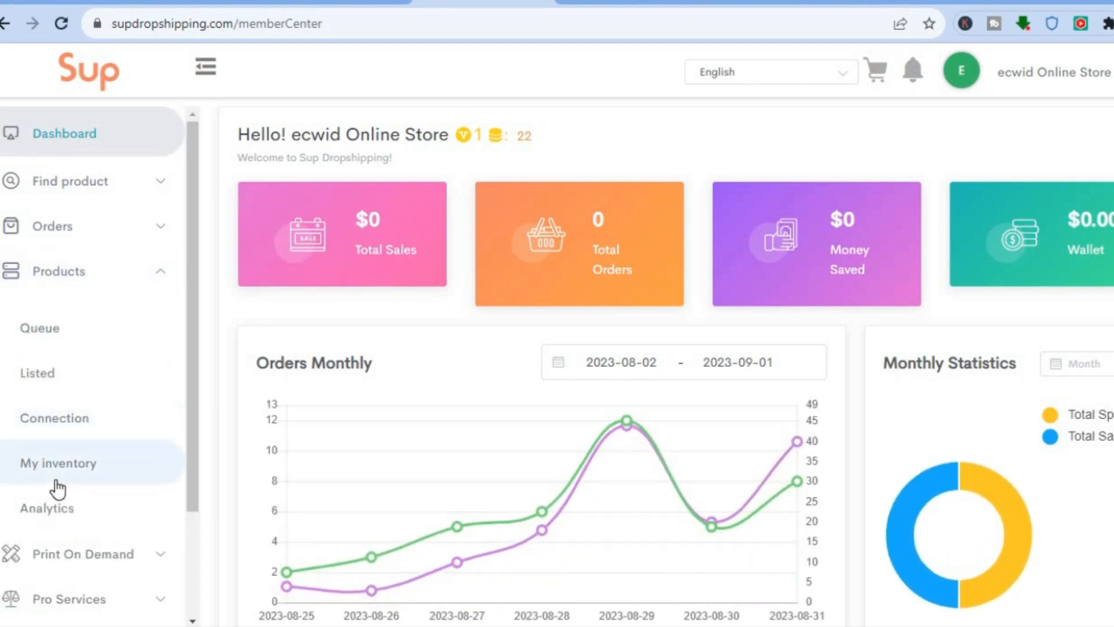